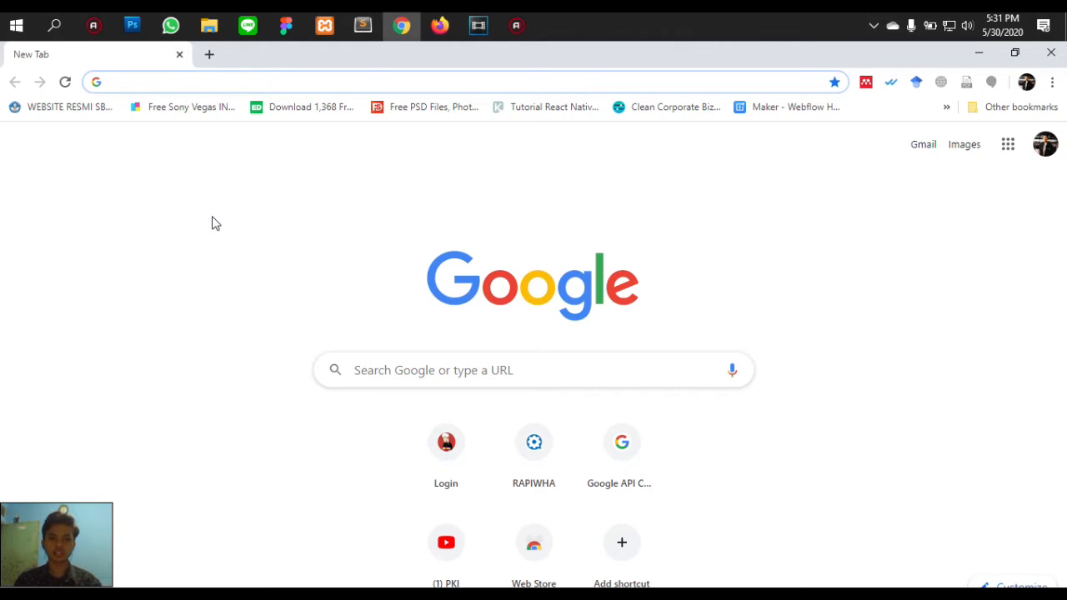
- Load the Ramen AA login page at if-tubes.masuk.id
{"action": "type", "text": "if-"}
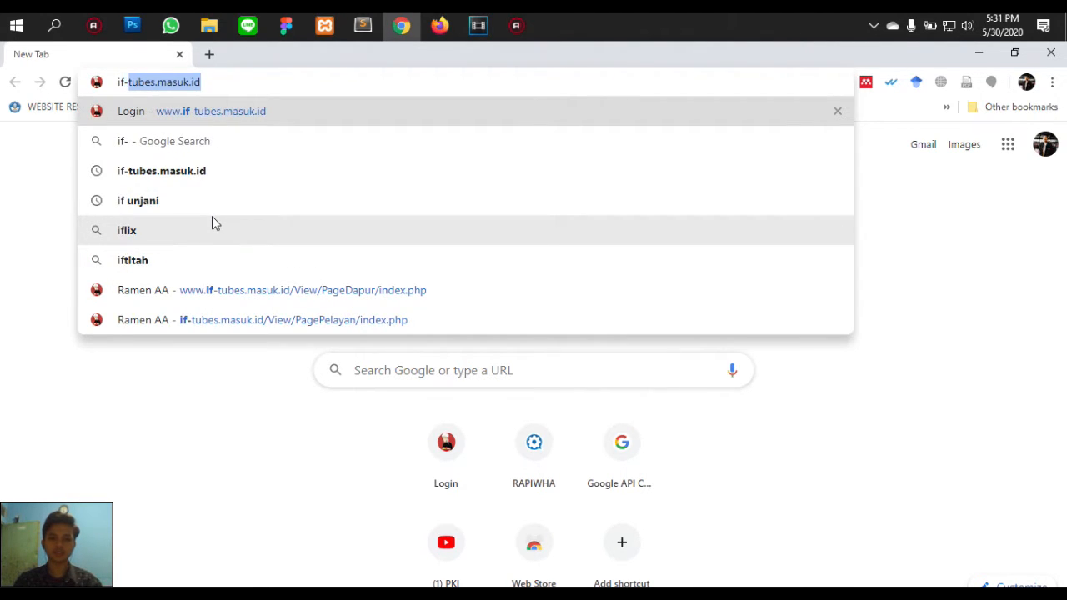
{"action": "type", "text": "tubes.masu"}
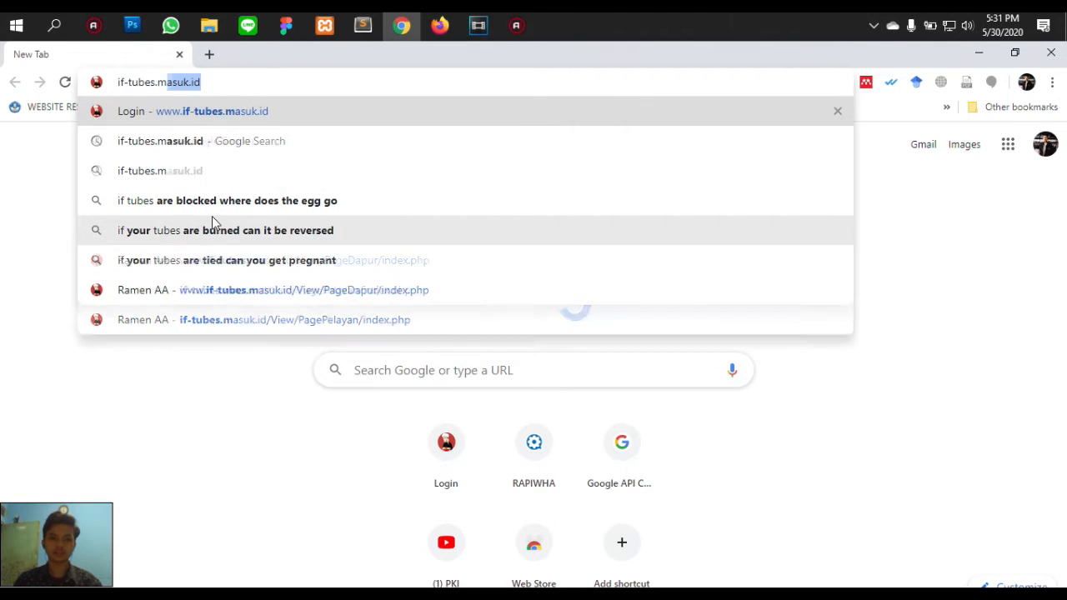
{"action": "type", "text": "k.id"}
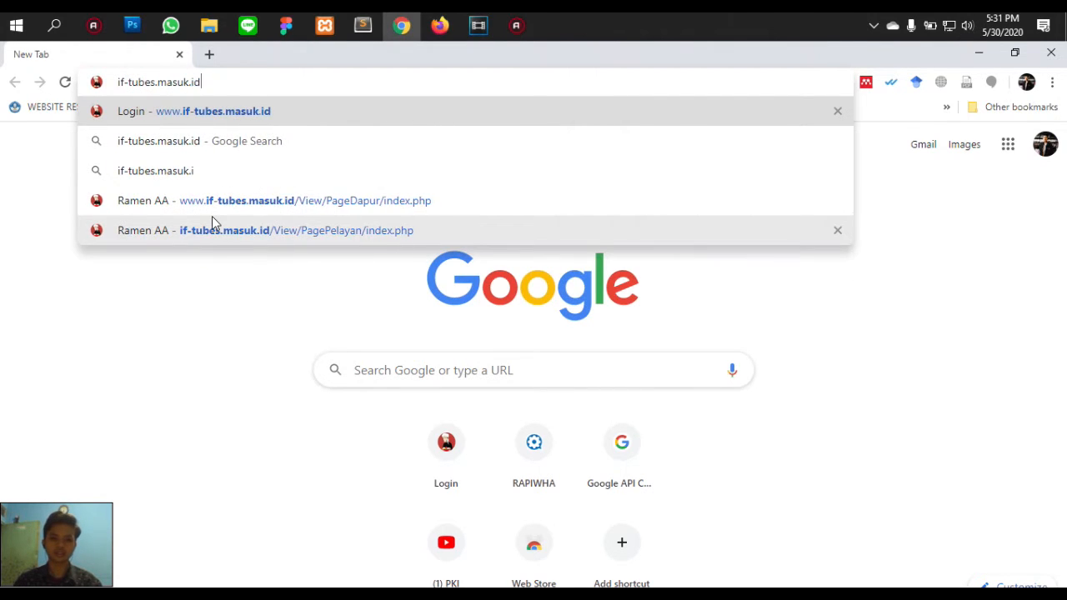
{"action": "key", "text": "Return"}
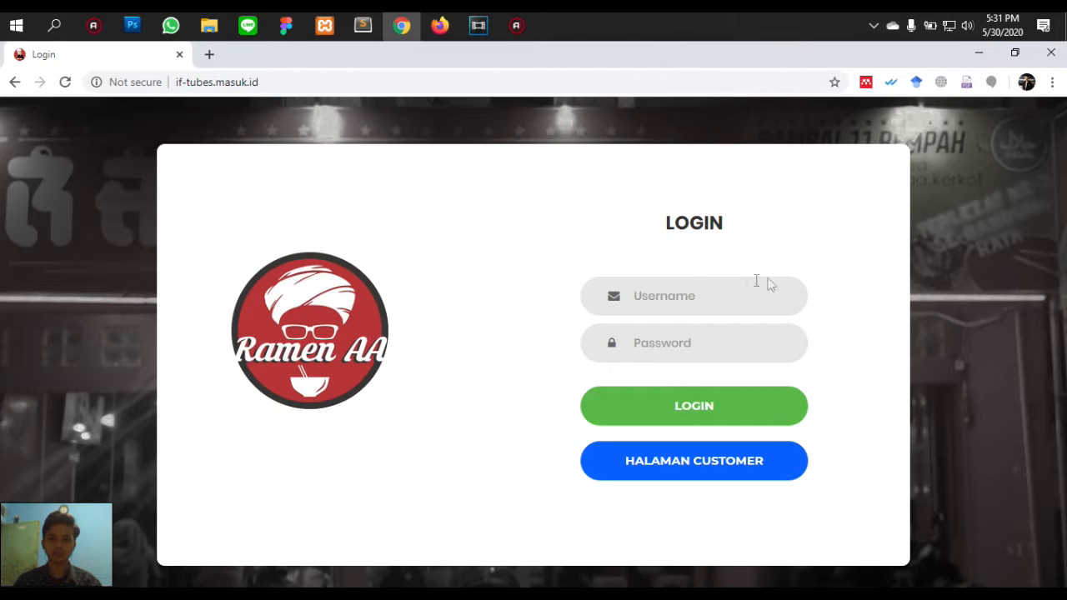
- Sign in as the dapur kitchen account and dismiss the password breach warning
{"action": "left_click", "coordinate": [705, 297]}
{"action": "type", "text": "dapur"}
{"action": "key", "text": "Tab"}
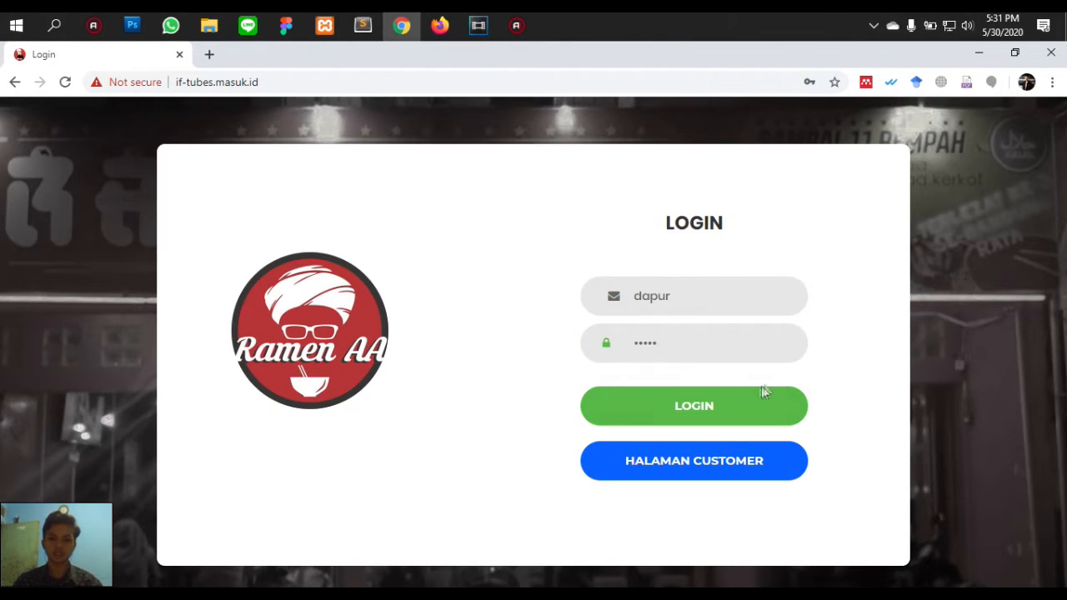
{"action": "left_click", "coordinate": [725, 406]}
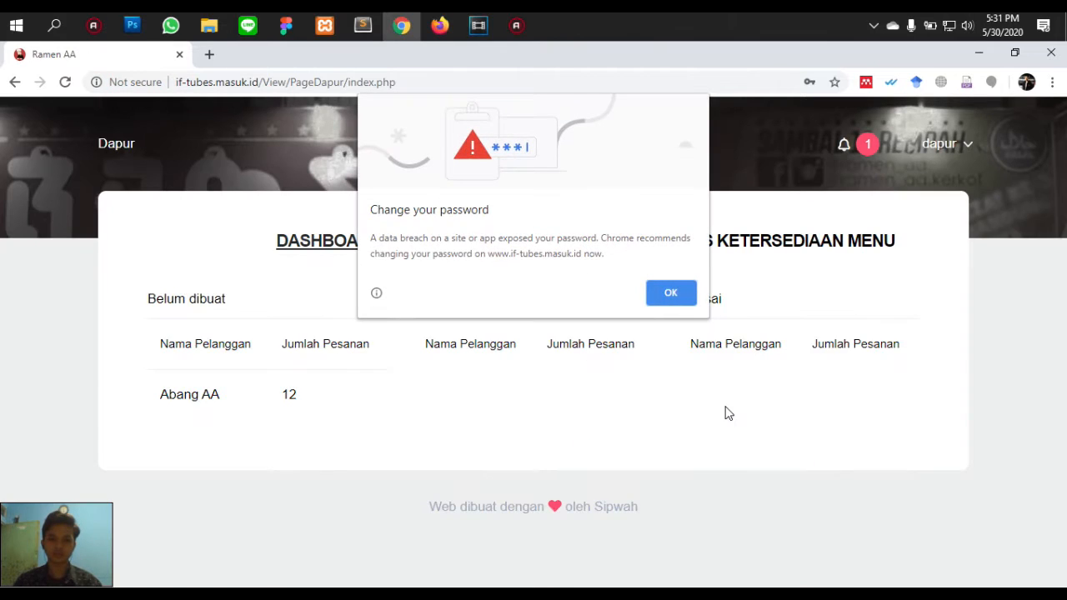
{"action": "left_click", "coordinate": [670, 296]}
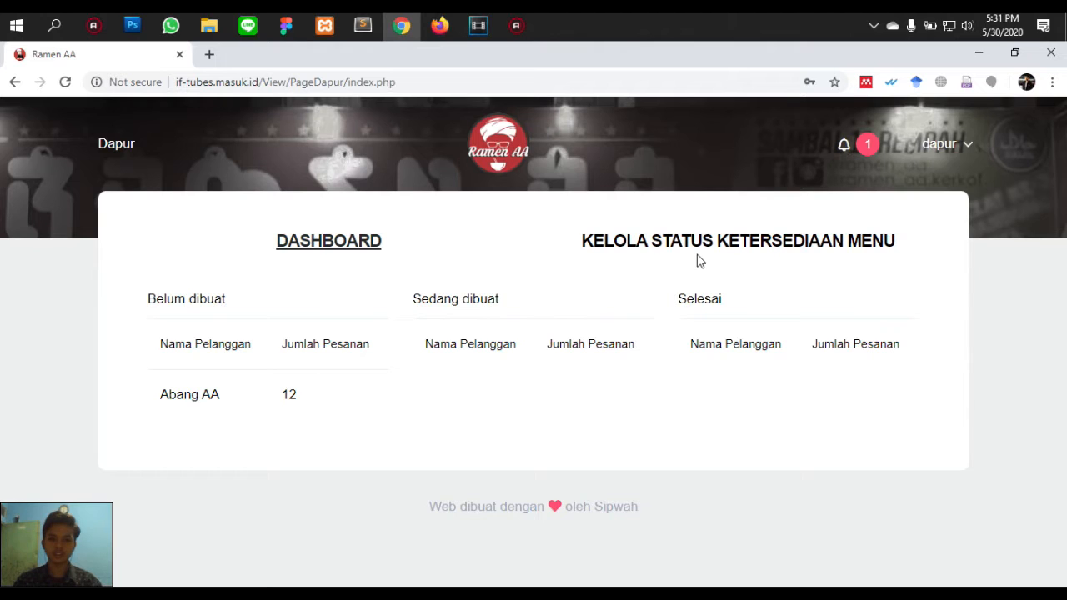
- Review the Pesanan Masuk notification for the 12-item order, then close it
{"action": "left_click", "coordinate": [844, 147]}
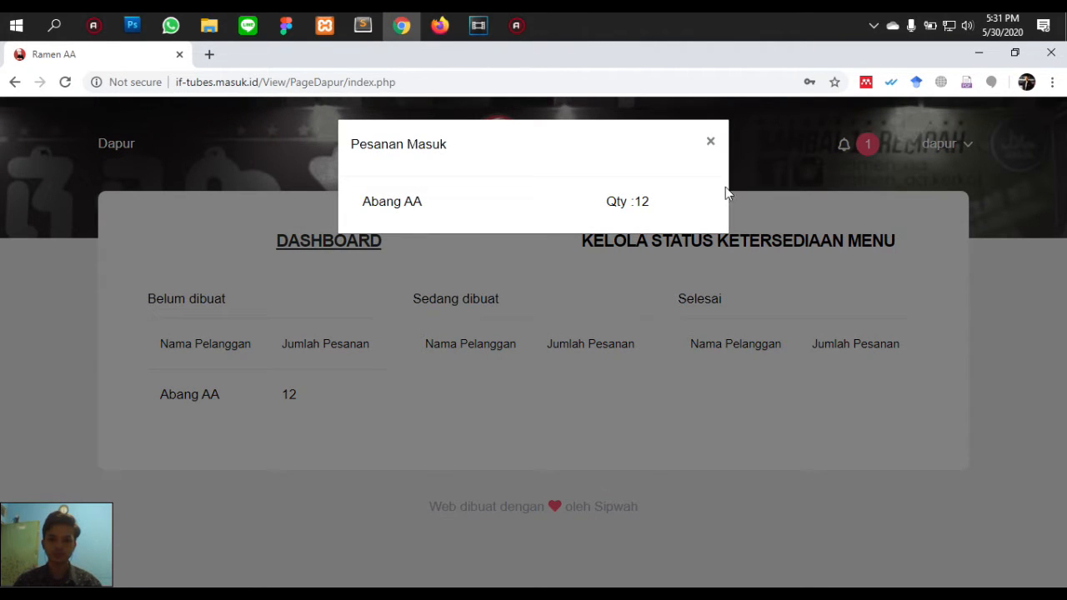
{"action": "left_click", "coordinate": [761, 218]}
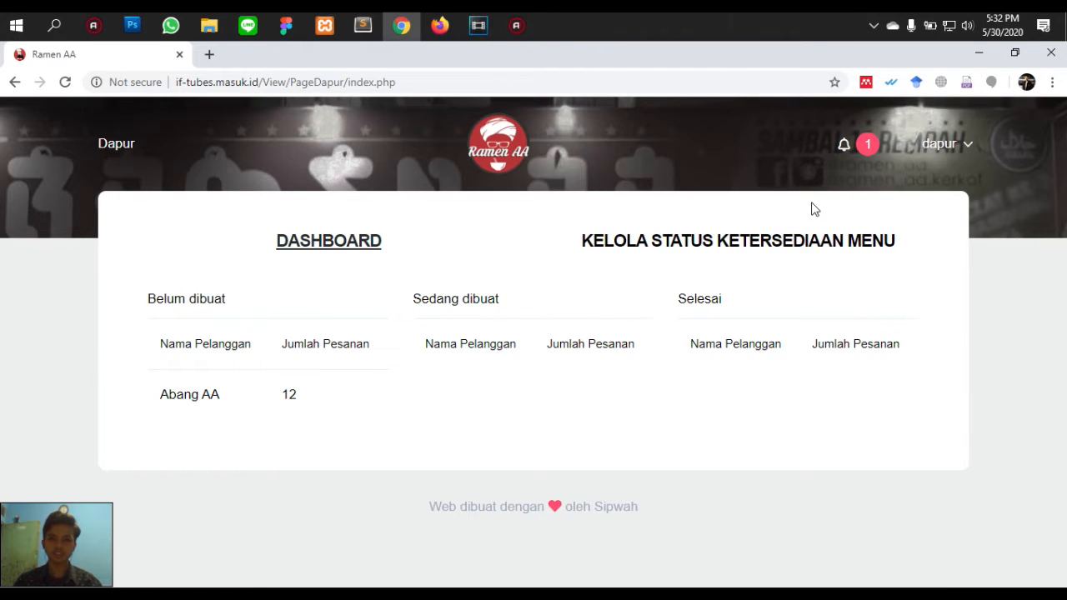
{"action": "left_click", "coordinate": [842, 149]}
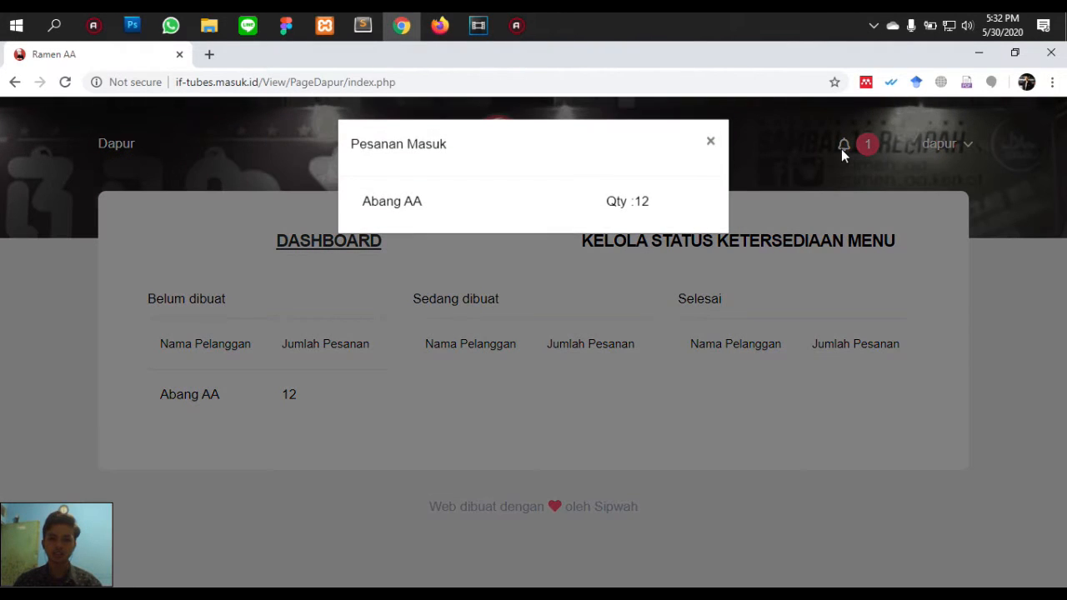
{"action": "left_click_drag", "start_coordinate": [364, 208], "coordinate": [438, 209]}
{"action": "left_click", "coordinate": [443, 210]}
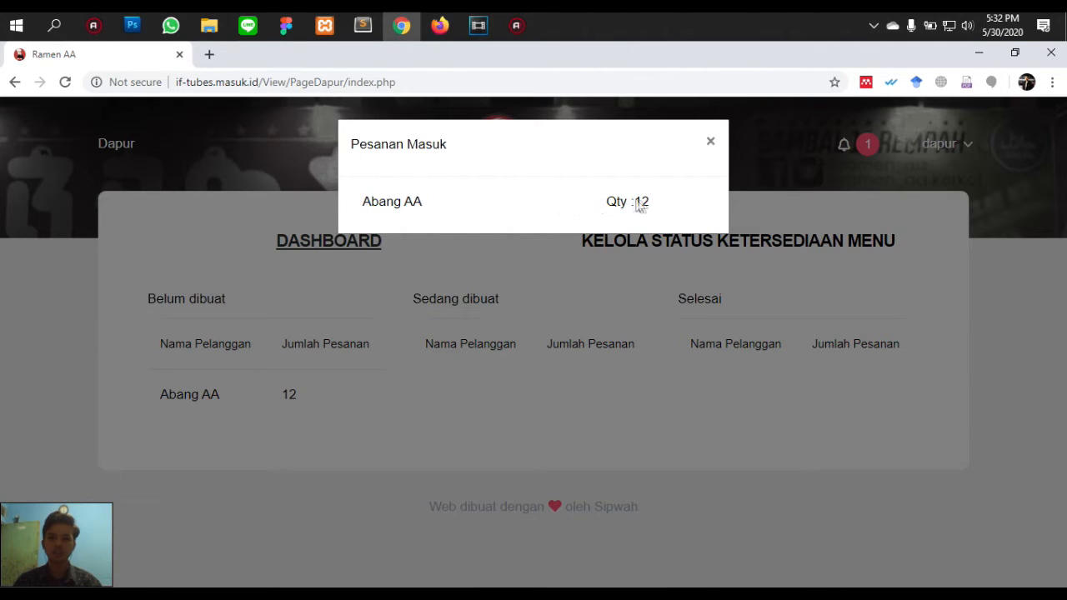
{"action": "left_click", "coordinate": [709, 141]}
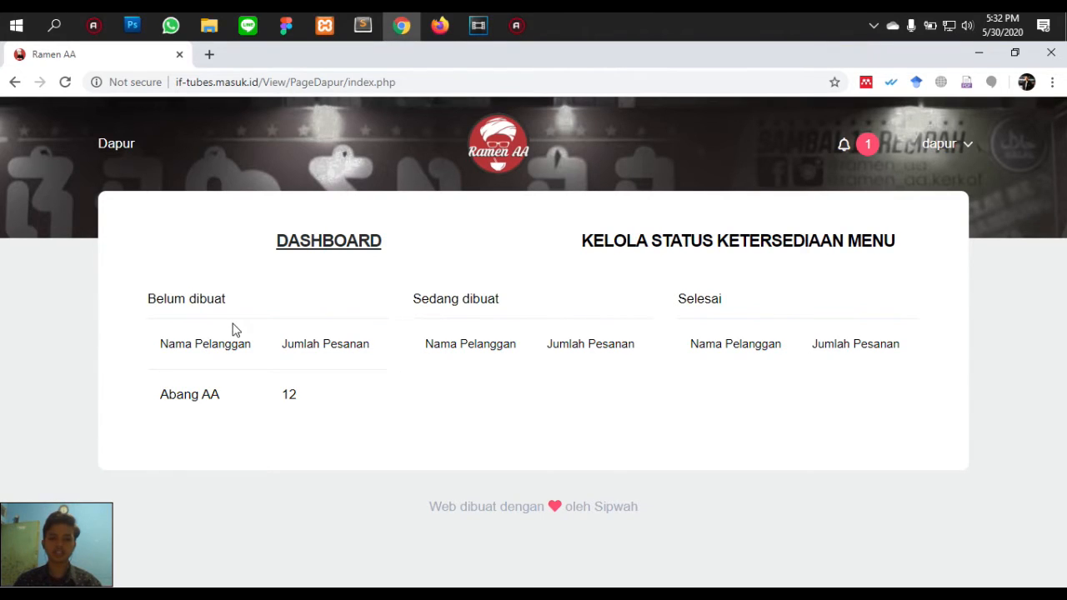
- Open the Detail Pesanan page for the waiting 12-item, table 5 order
{"action": "left_click", "coordinate": [209, 404]}
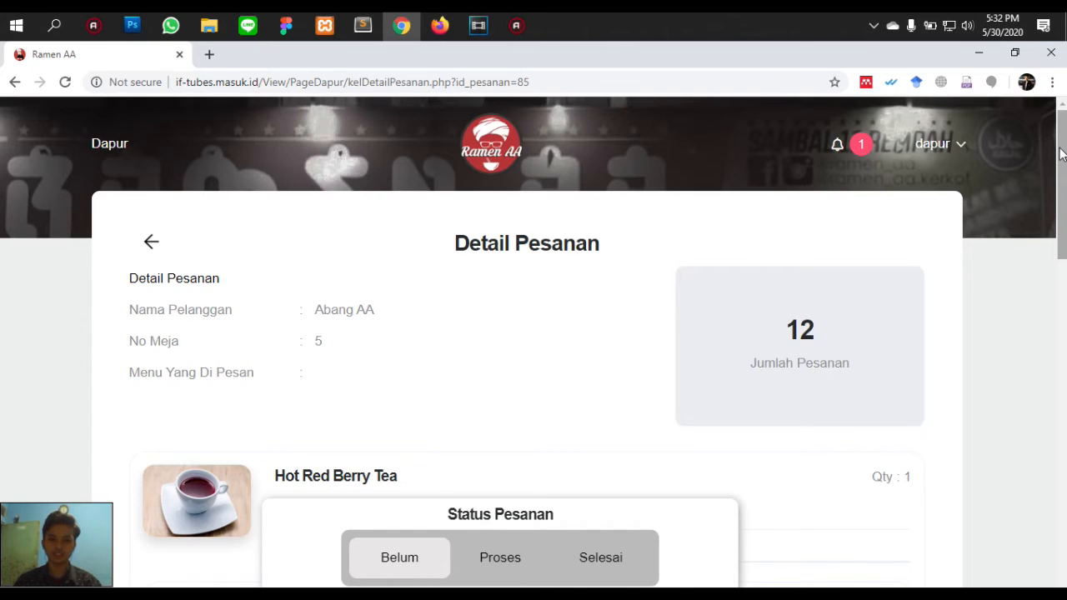
{"action": "left_click_drag", "start_coordinate": [1062, 154], "coordinate": [1062, 167]}
{"action": "scroll", "coordinate": [1062, 149], "scroll_direction": "up", "scroll_amount": 1}
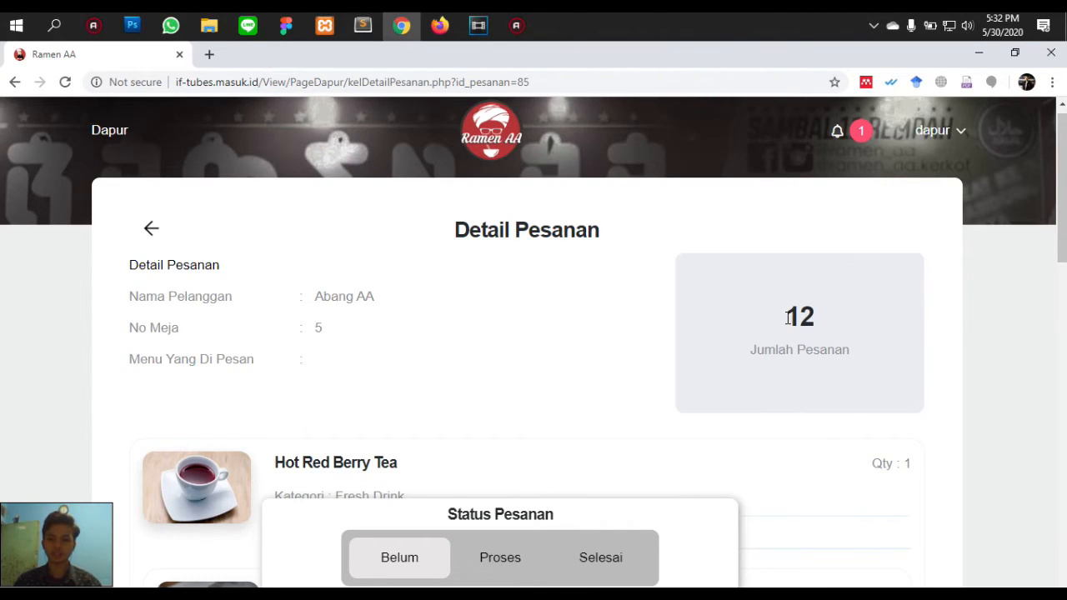
{"action": "left_click", "coordinate": [825, 334]}
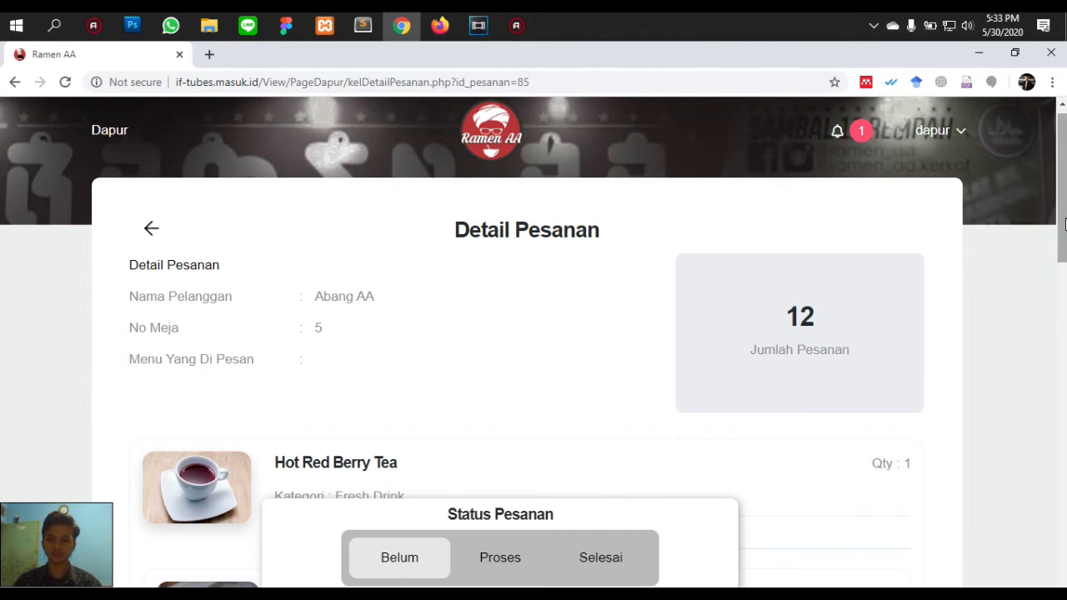
- Scroll through all ordered menu items and notes, then return to the top
{"action": "scroll", "coordinate": [1064, 194], "scroll_direction": "down", "scroll_amount": 3}
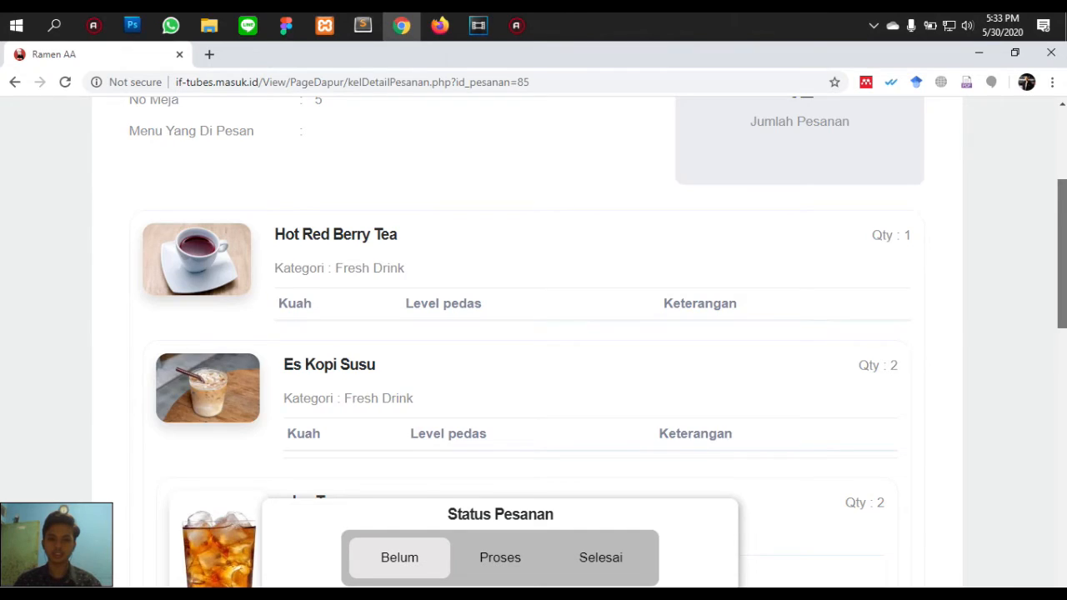
{"action": "scroll", "coordinate": [1061, 377], "scroll_direction": "down", "scroll_amount": 5}
{"action": "left_click_drag", "start_coordinate": [1061, 377], "coordinate": [1059, 266]}
{"action": "left_click_drag", "start_coordinate": [399, 201], "coordinate": [268, 201]}
{"action": "left_click", "coordinate": [316, 203]}
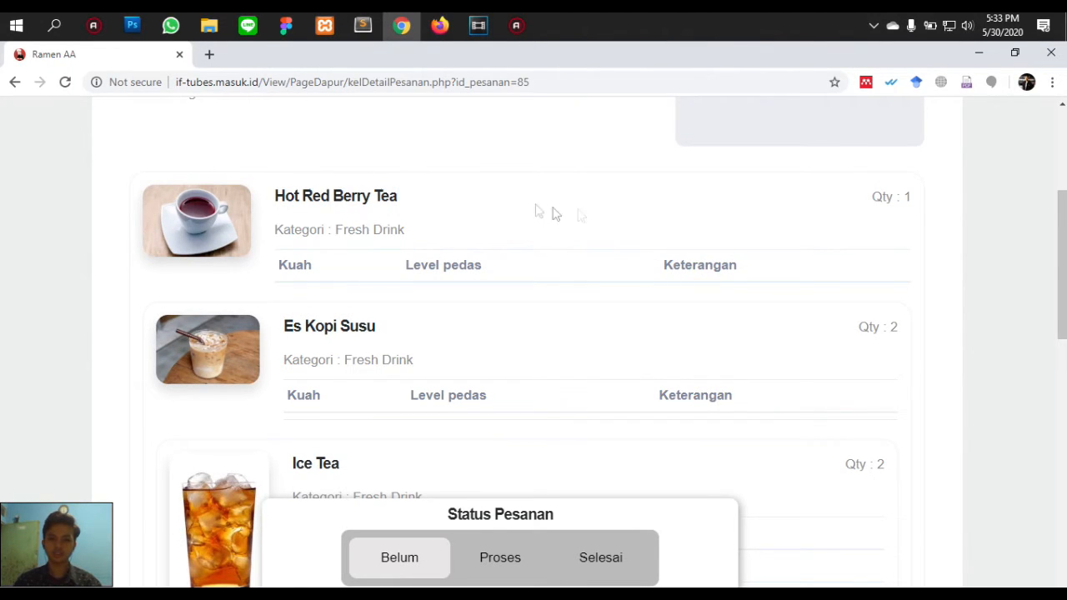
{"action": "left_click", "coordinate": [650, 171]}
{"action": "left_click_drag", "start_coordinate": [1059, 256], "coordinate": [1058, 373]}
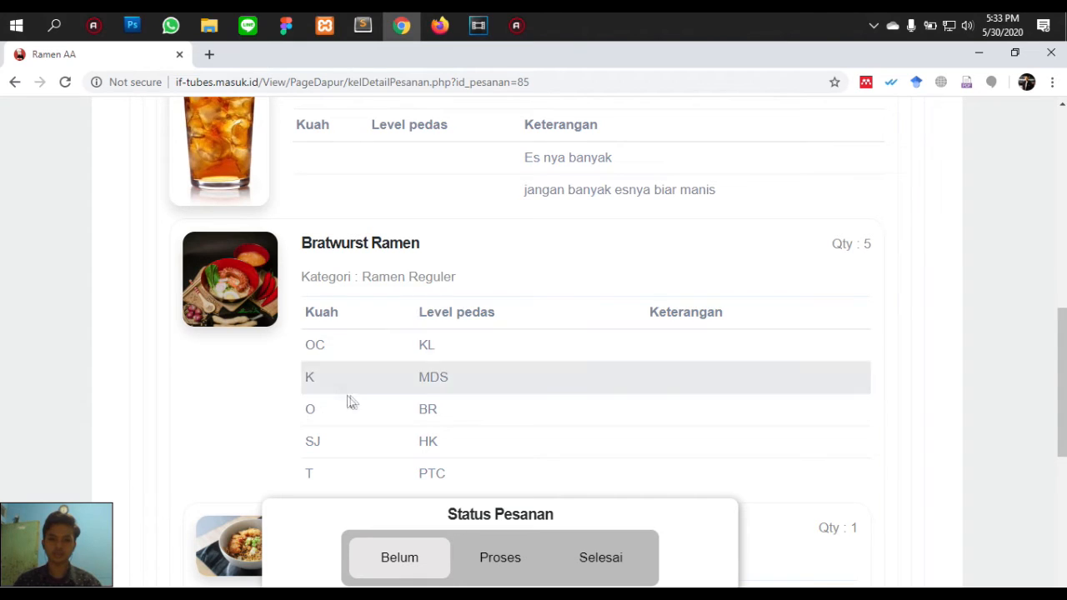
{"action": "left_click_drag", "start_coordinate": [1058, 350], "coordinate": [1058, 470]}
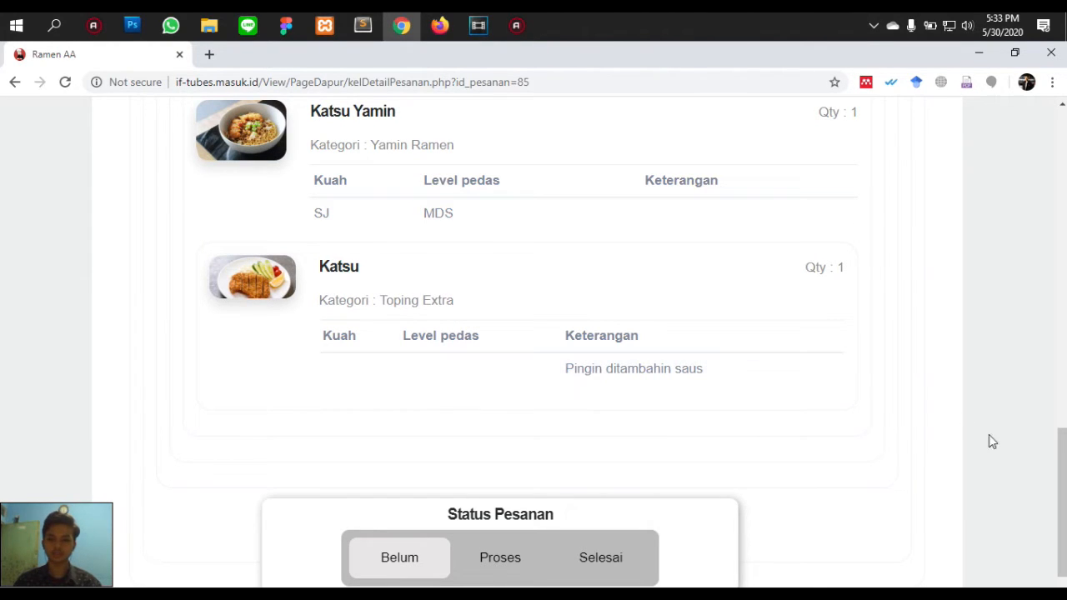
{"action": "left_click_drag", "start_coordinate": [1063, 448], "coordinate": [1043, 266]}
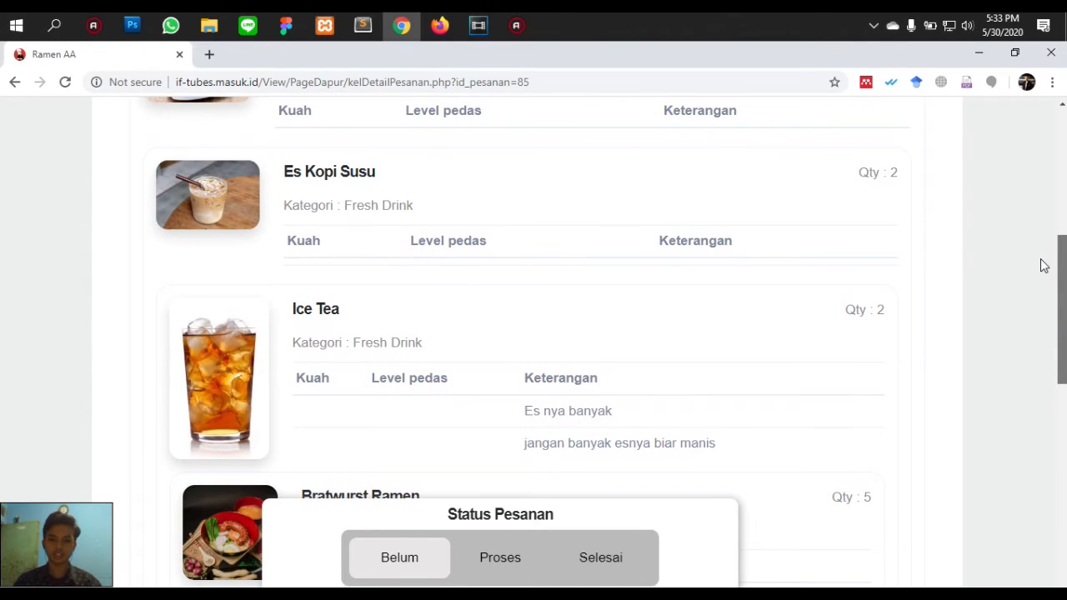
{"action": "scroll", "coordinate": [1034, 229], "scroll_direction": "up", "scroll_amount": 5}
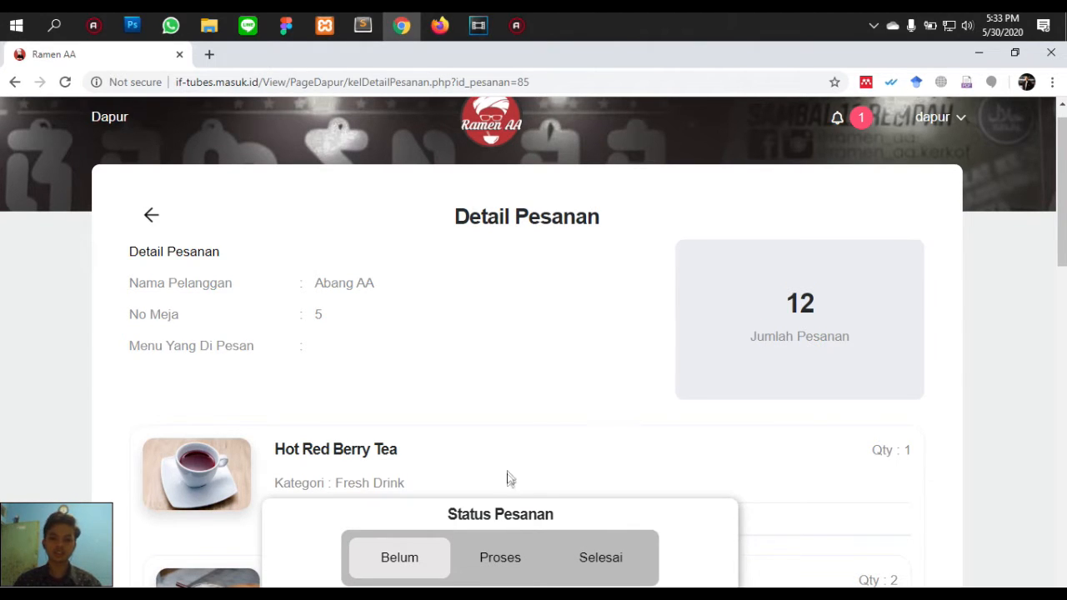
- Move the 12-item order to Proses, then Selesai, and open menu availability management
{"action": "left_click", "coordinate": [500, 565]}
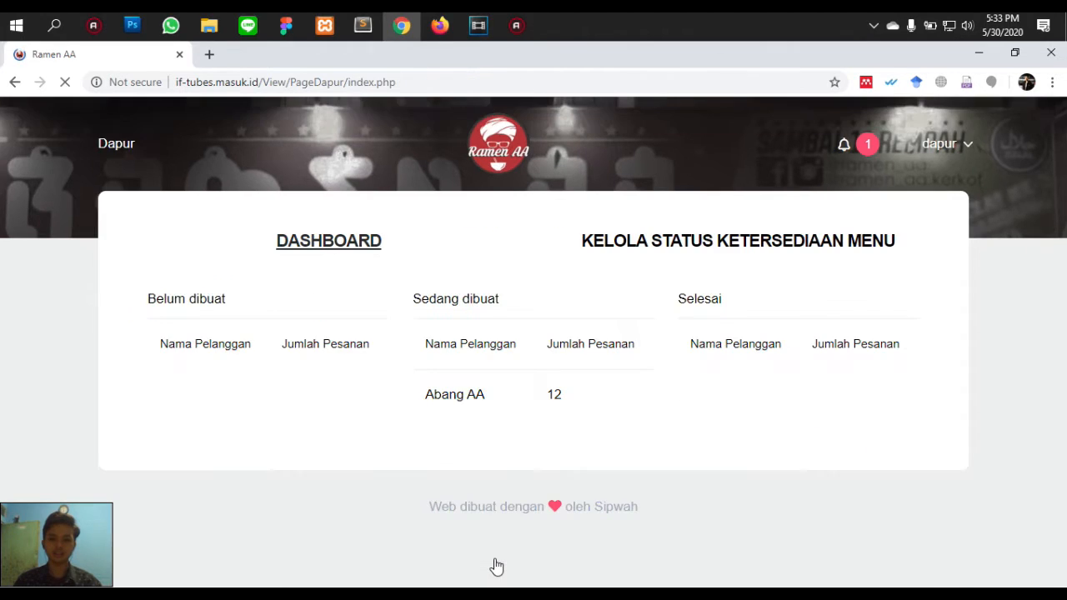
{"action": "left_click", "coordinate": [469, 402]}
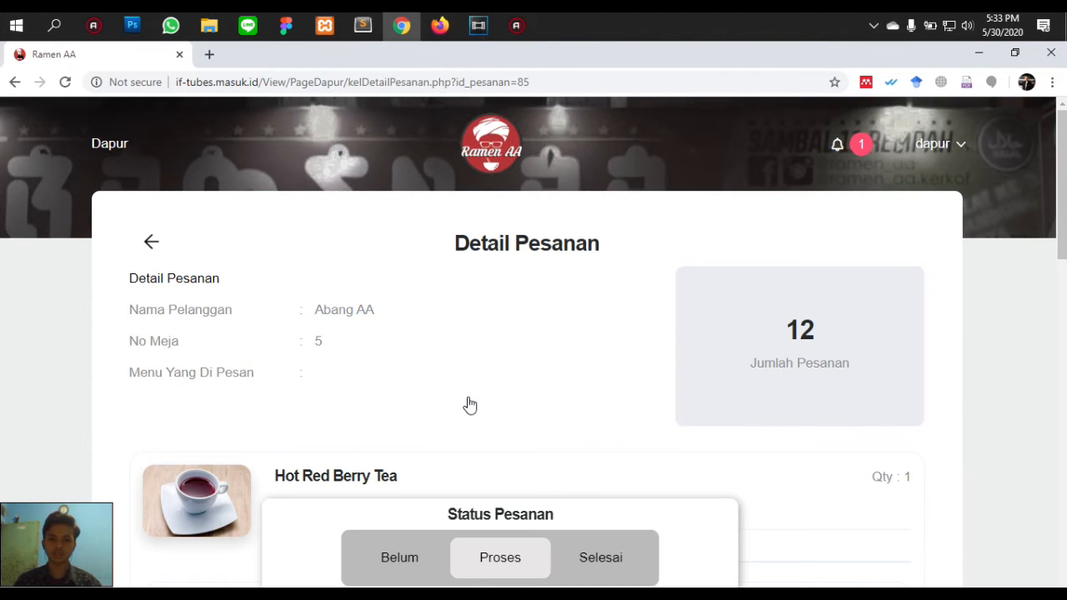
{"action": "scroll", "coordinate": [1056, 278], "scroll_direction": "down", "scroll_amount": 5}
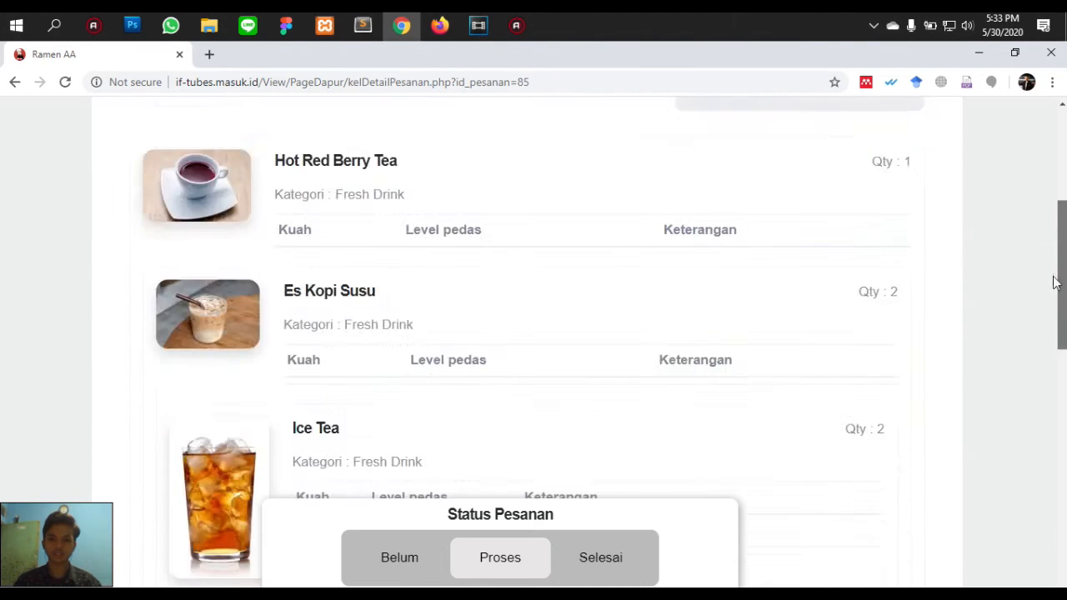
{"action": "left_click", "coordinate": [602, 558]}
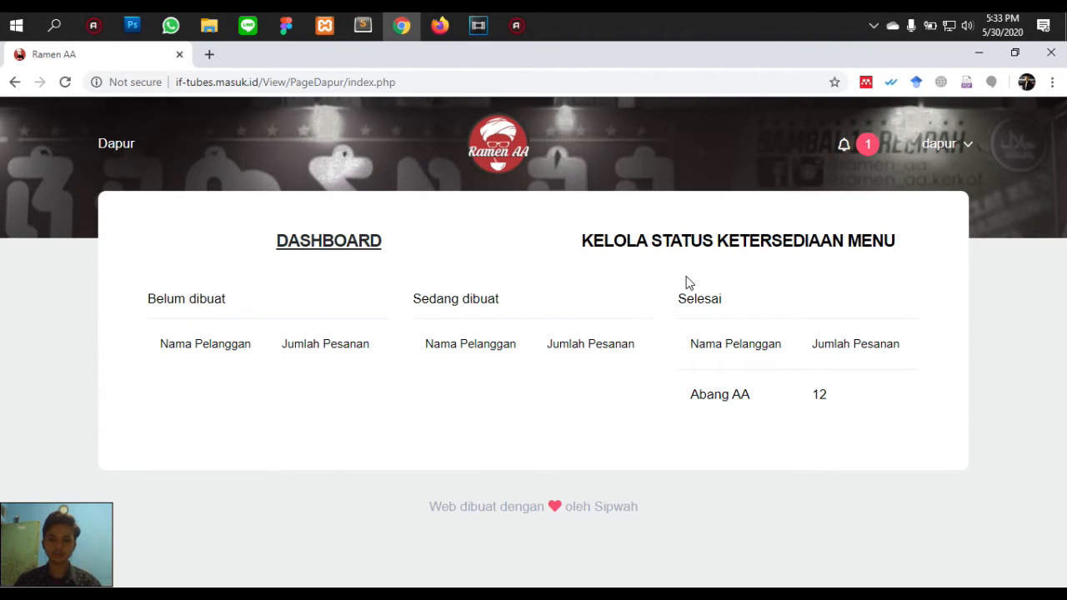
{"action": "left_click", "coordinate": [675, 253]}
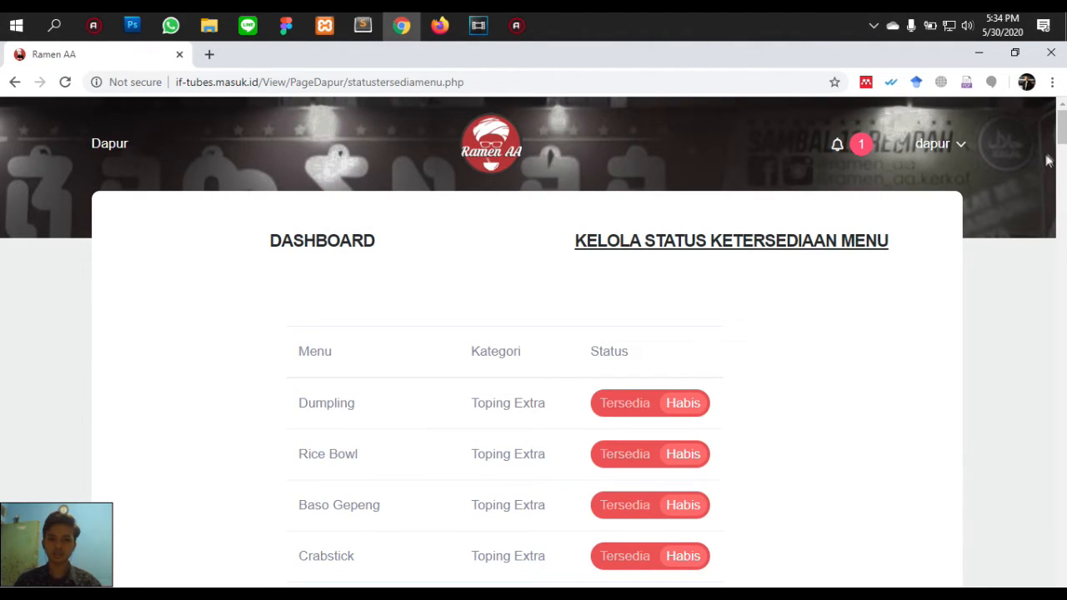
- Toggle Udon to sold out and back to available, then return to the kitchen dashboard
{"action": "scroll", "coordinate": [1061, 137], "scroll_direction": "down", "scroll_amount": 2}
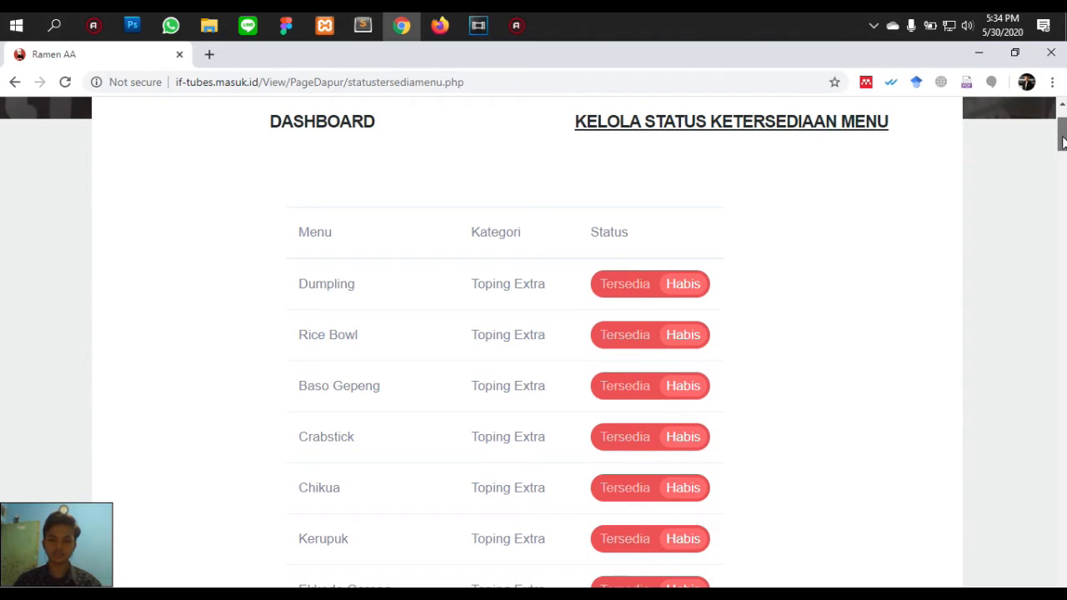
{"action": "mouse_move", "coordinate": [1062, 142]}
{"action": "left_mouse_down"}
{"action": "mouse_move", "coordinate": [1060, 198]}
{"action": "mouse_move", "coordinate": [1061, 153]}
{"action": "left_mouse_up"}
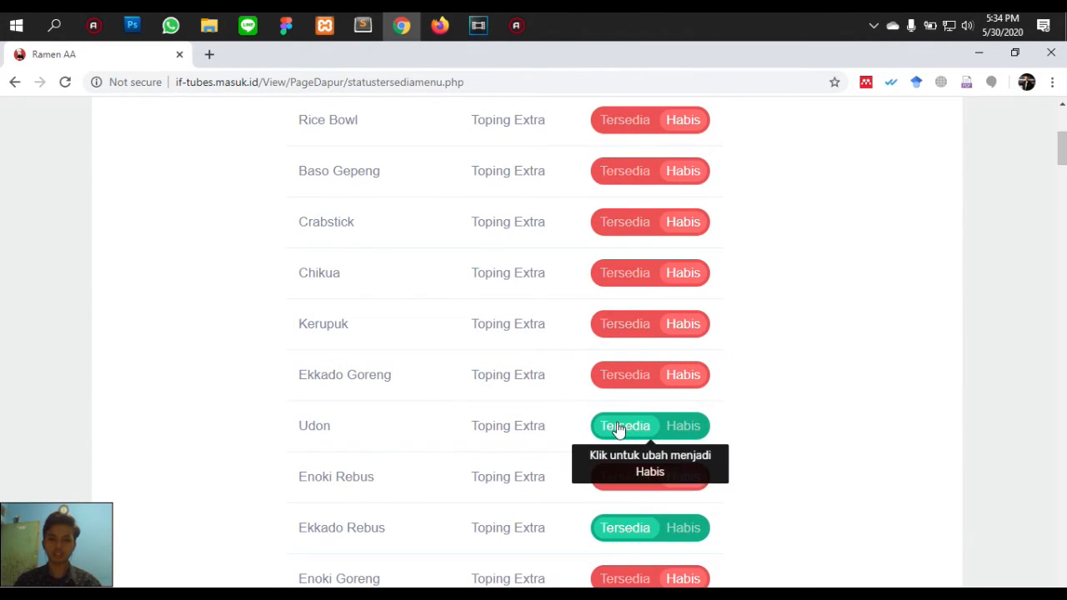
{"action": "left_click", "coordinate": [689, 434]}
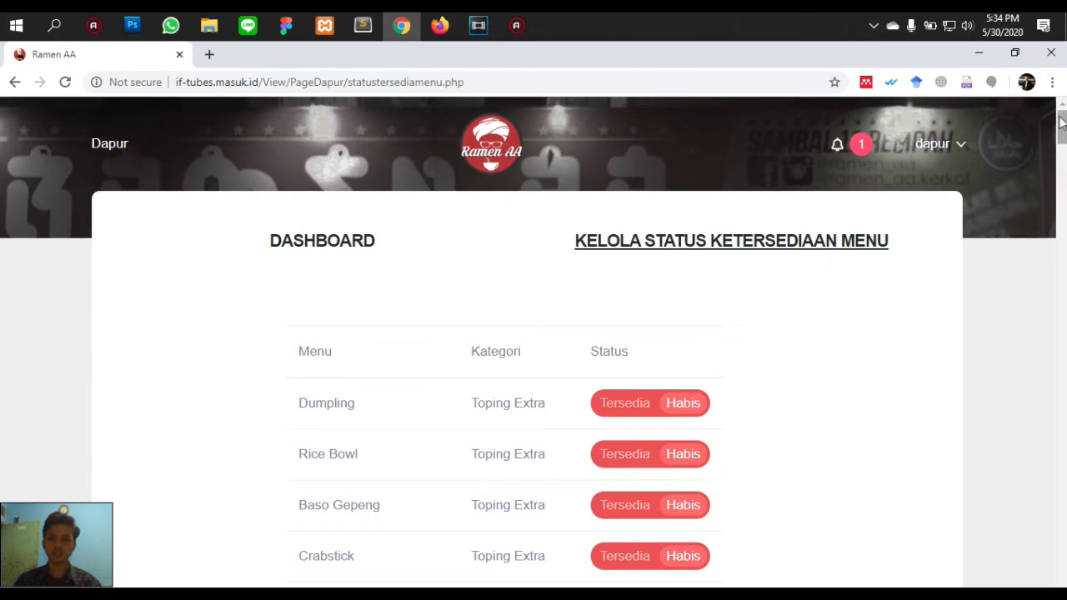
{"action": "left_click_drag", "start_coordinate": [1062, 125], "coordinate": [1062, 152]}
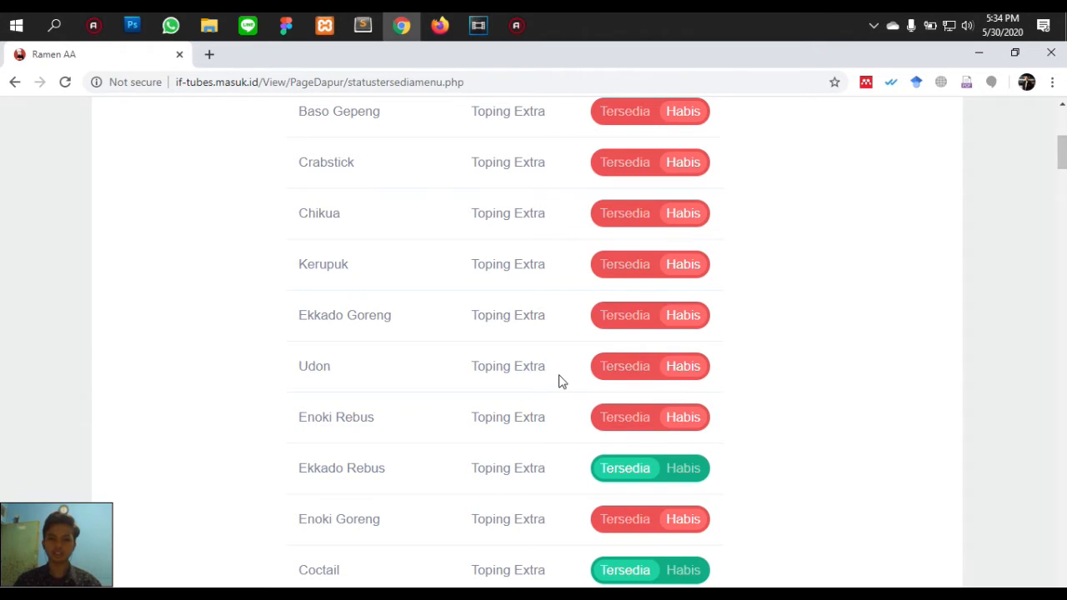
{"action": "left_click", "coordinate": [620, 373]}
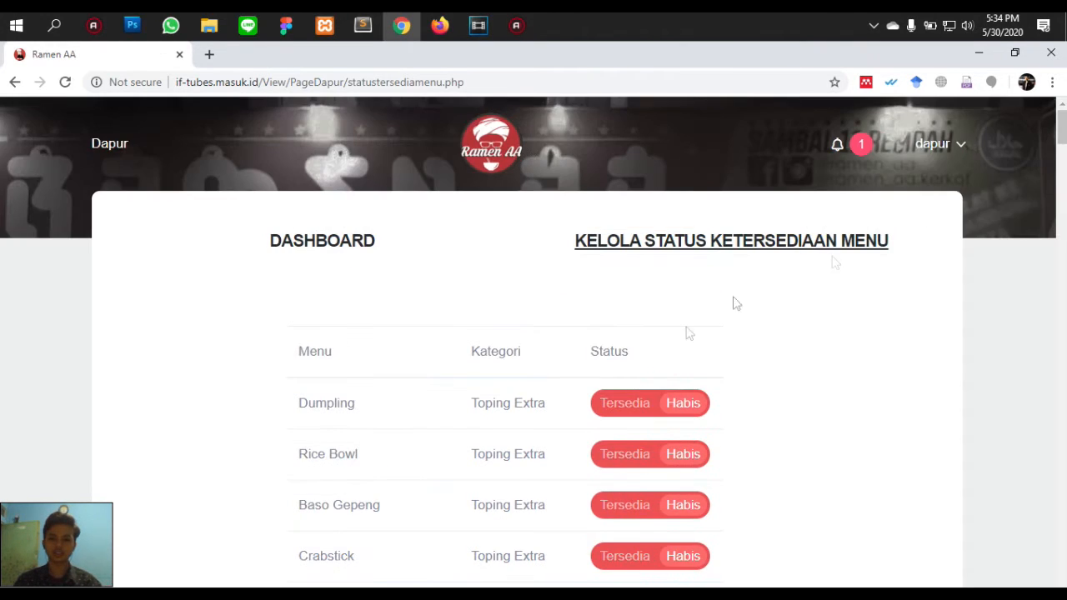
{"action": "left_click", "coordinate": [1059, 154]}
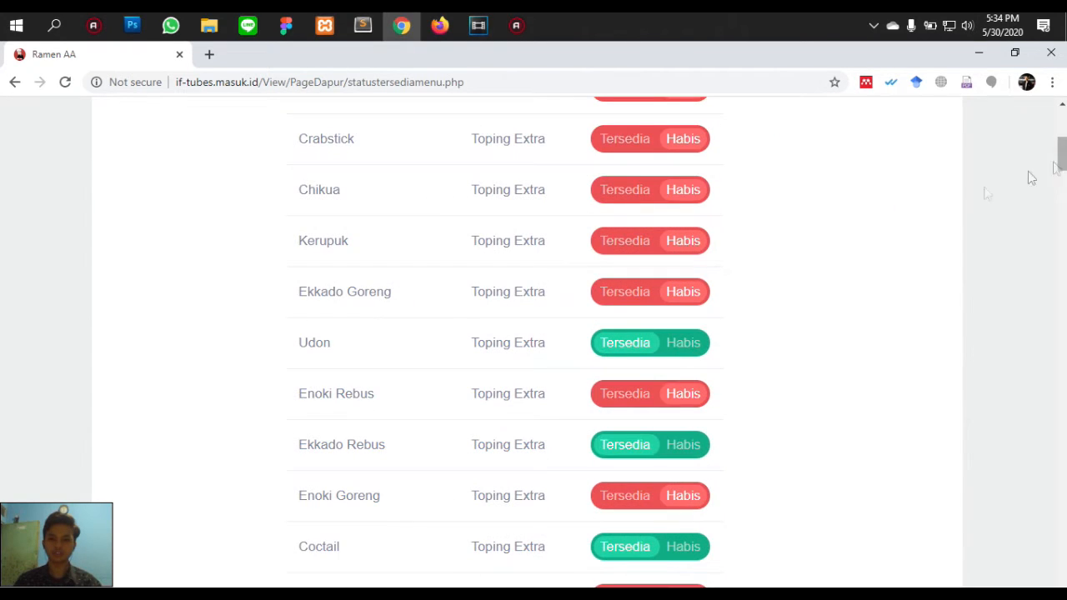
{"action": "left_click_drag", "start_coordinate": [1061, 160], "coordinate": [1060, 127]}
{"action": "left_click", "coordinate": [335, 238]}
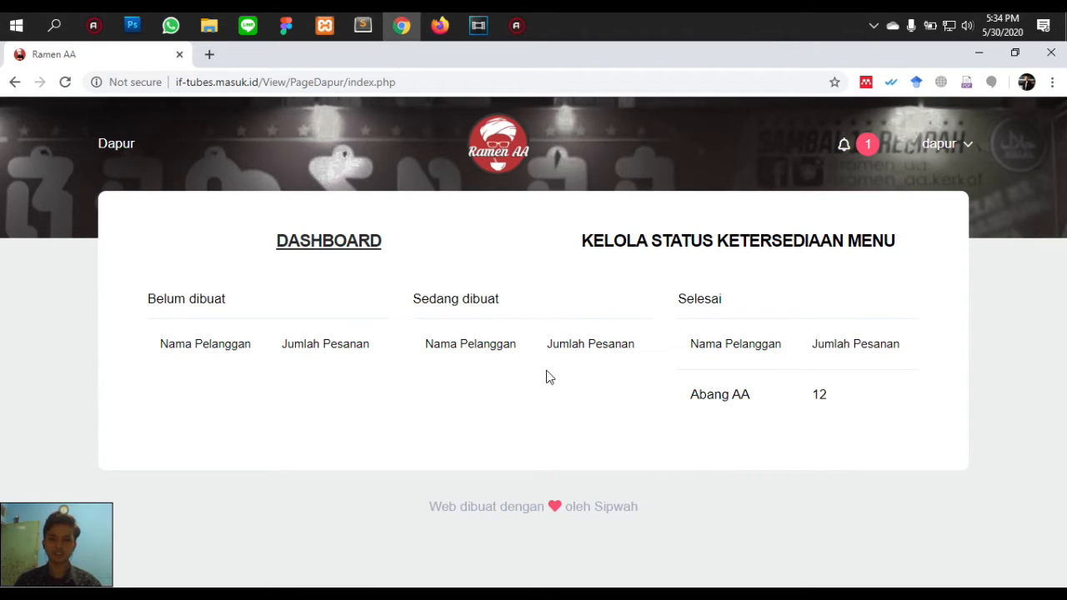
- Refresh the kitchen dashboard and log out of the dapur account
{"action": "key", "text": "F5"}
{"action": "left_click", "coordinate": [948, 144]}
{"action": "left_click", "coordinate": [949, 183]}
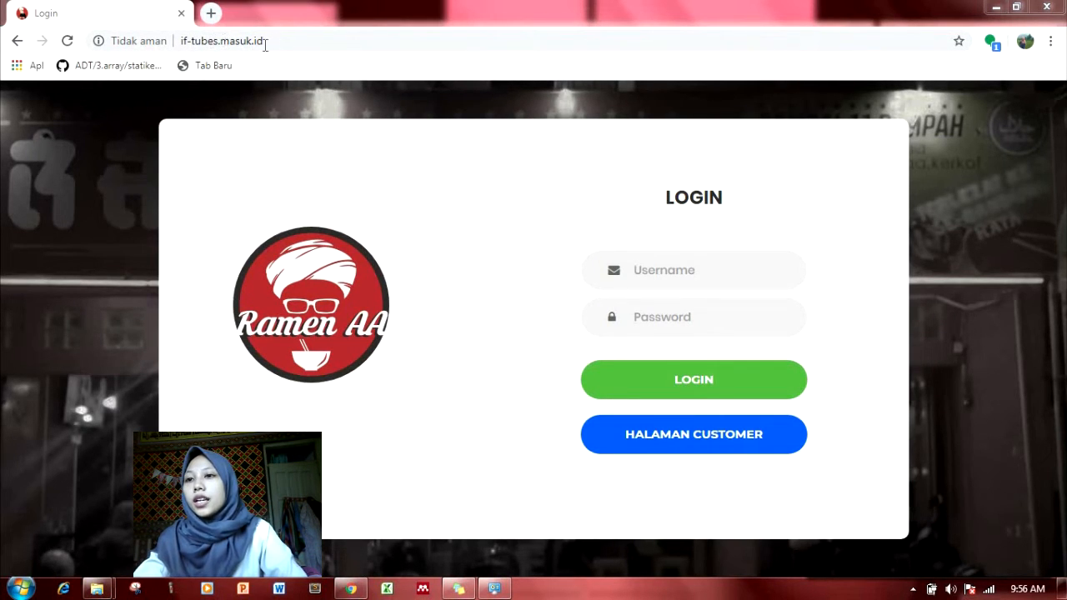
- Sign in to the kasir cashier account using the saved username and its password
{"action": "left_click", "coordinate": [686, 267]}
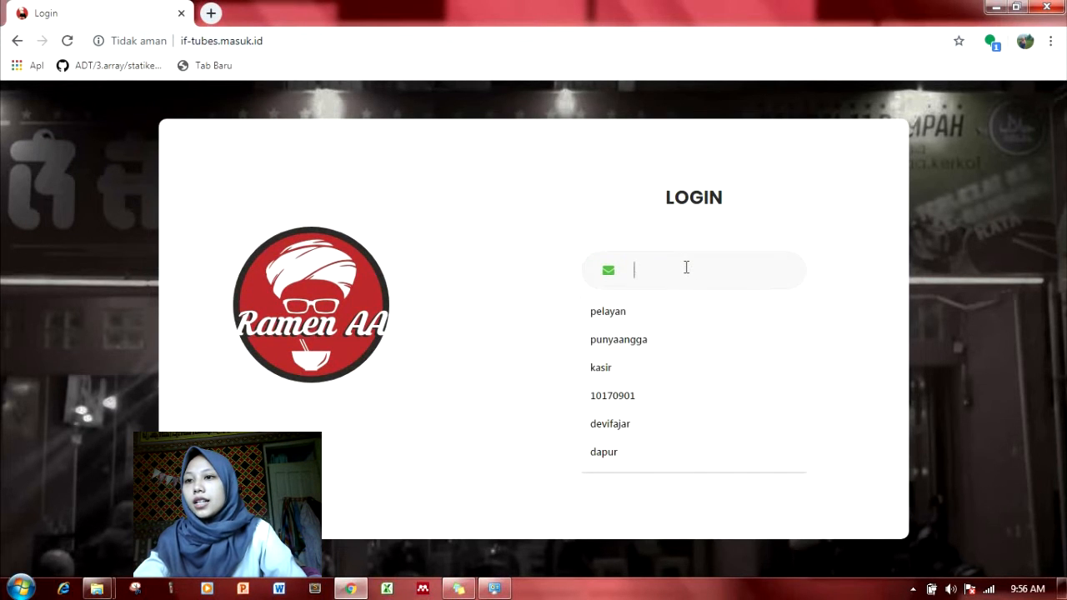
{"action": "left_click", "coordinate": [608, 367]}
{"action": "left_click", "coordinate": [685, 316]}
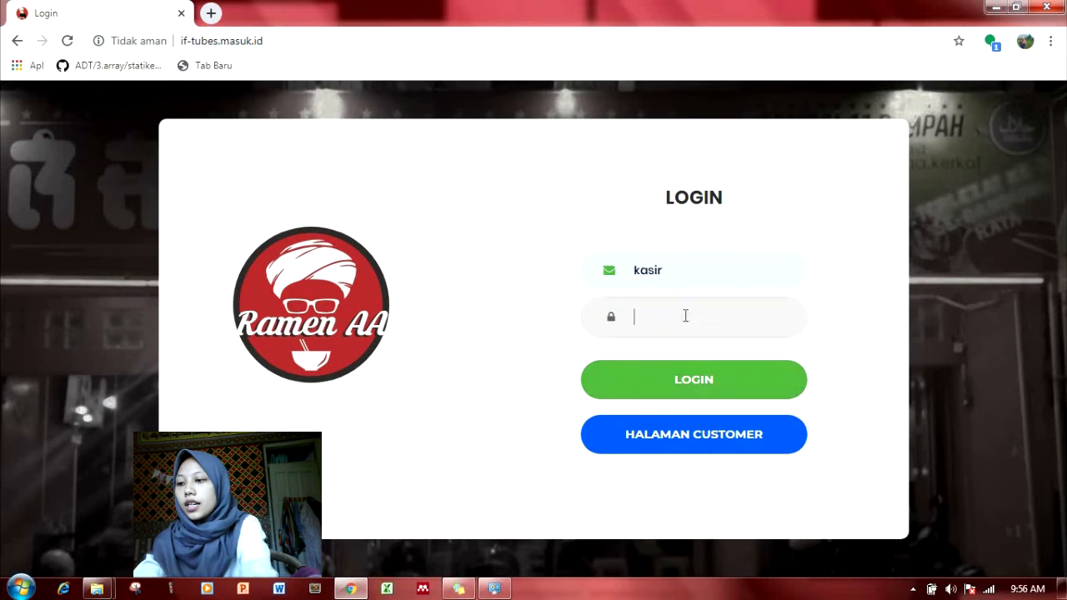
{"action": "type", "text": "k"}
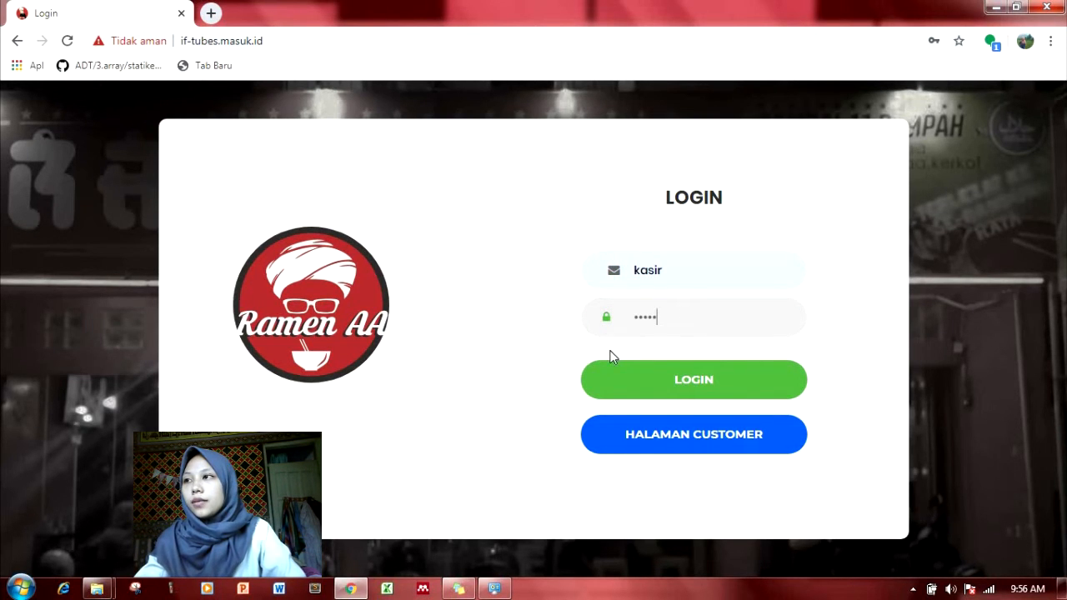
{"action": "left_click", "coordinate": [621, 386]}
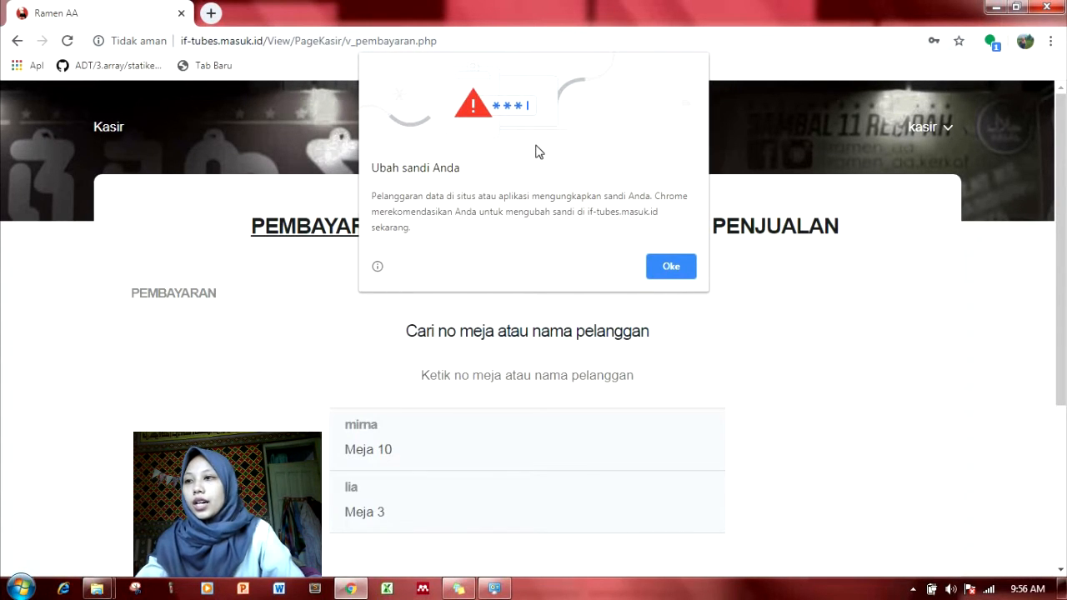
- Dismiss the password warning, search payments for 'Meja 10' and open its details
{"action": "left_click", "coordinate": [668, 268]}
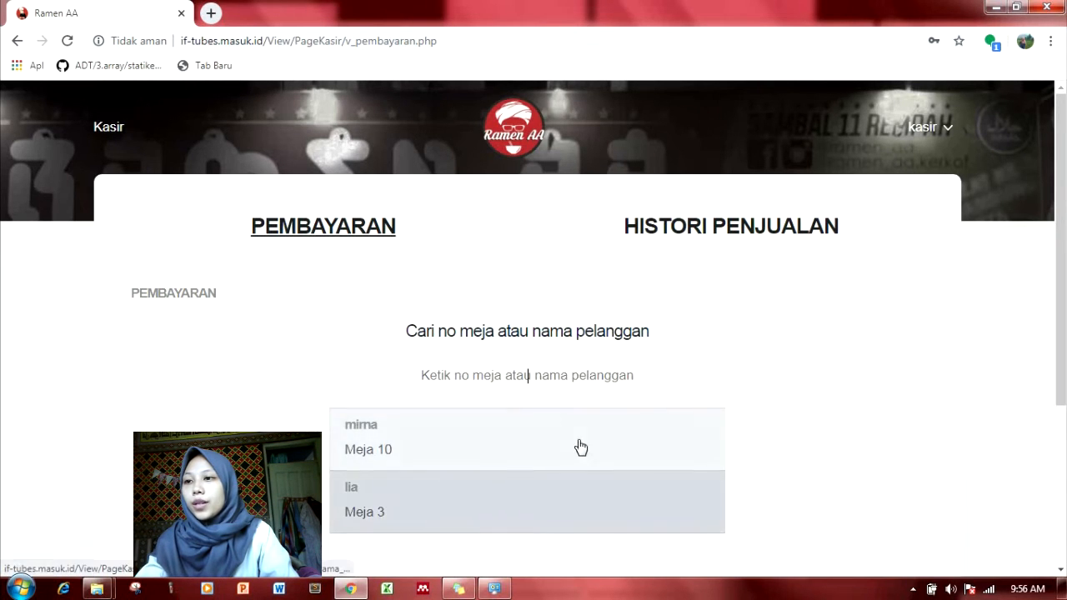
{"action": "left_click", "coordinate": [584, 379]}
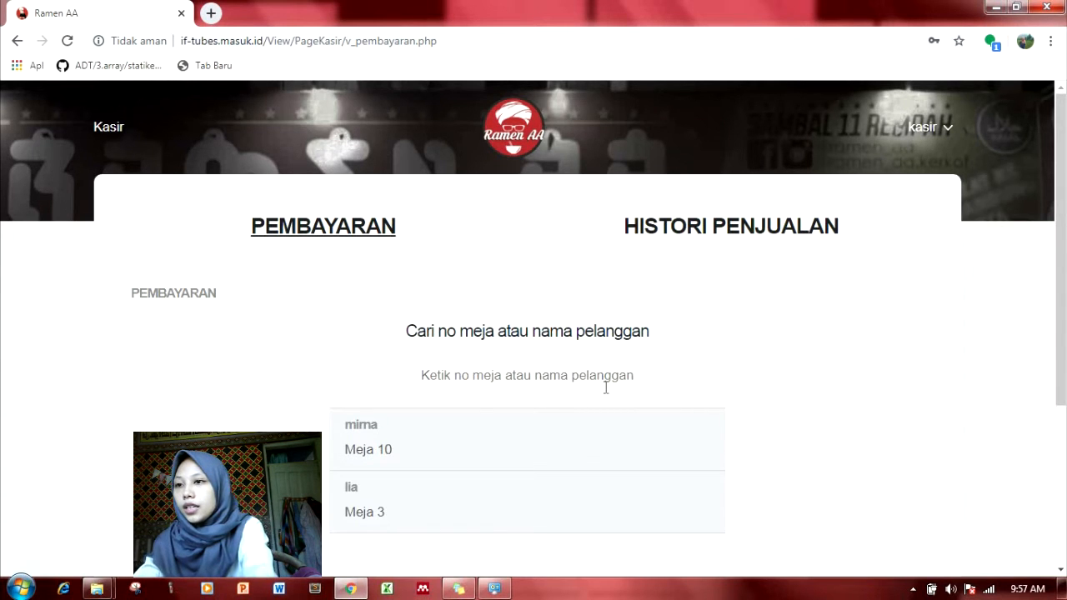
{"action": "type", "text": "M"}
{"action": "type", "text": "eja"}
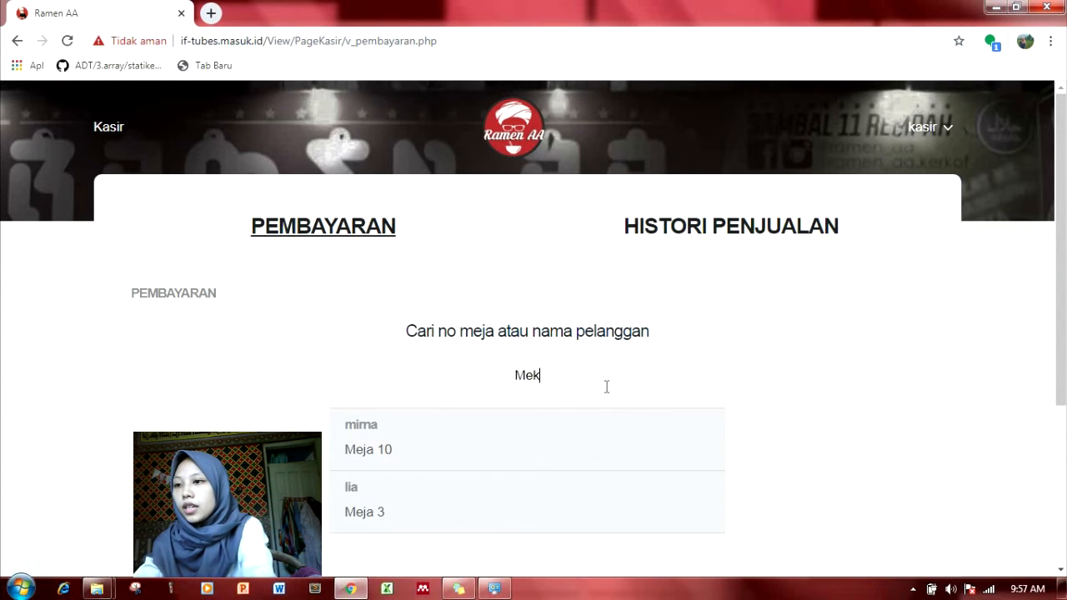
{"action": "key", "text": "BackSpace"}
{"action": "key", "text": "BackSpace"}
{"action": "type", "text": "ja 10"}
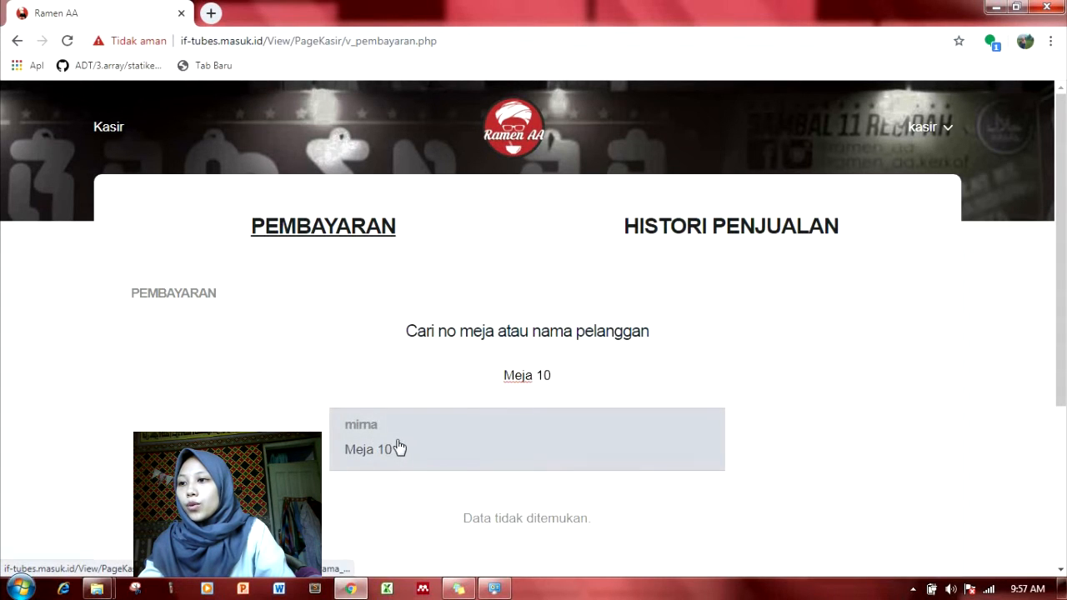
{"action": "left_click", "coordinate": [406, 433]}
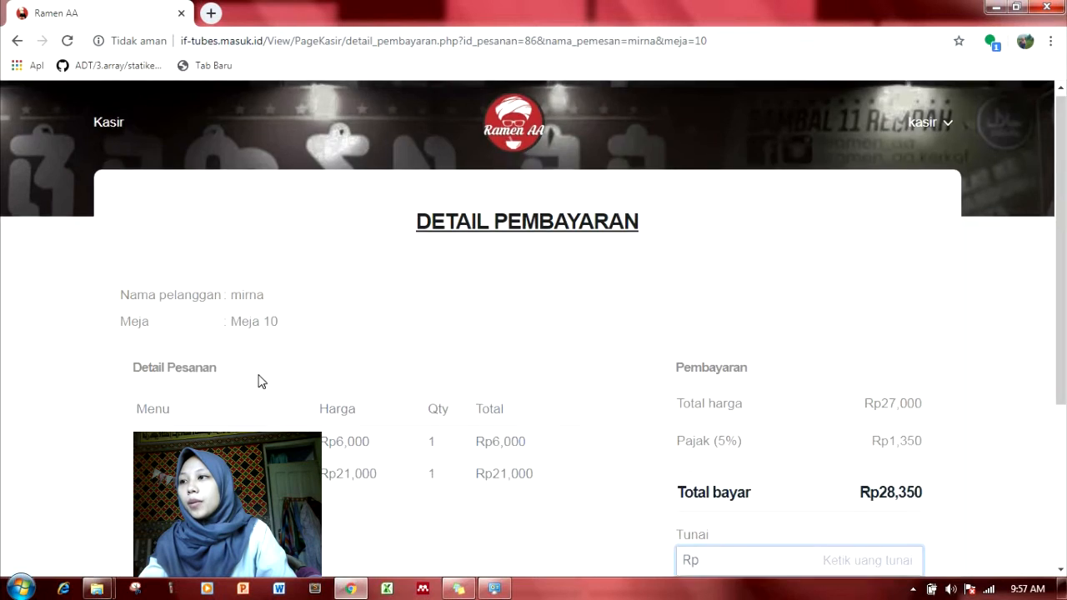
{"action": "scroll", "coordinate": [258, 381], "scroll_direction": "down", "scroll_amount": 1}
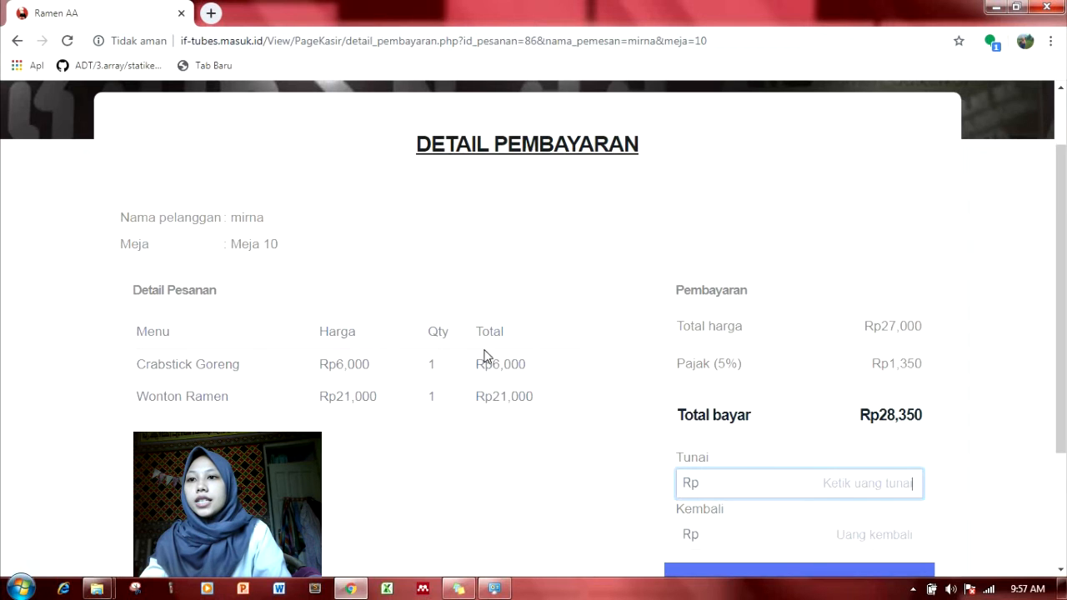
{"action": "scroll", "coordinate": [504, 354], "scroll_direction": "down", "scroll_amount": 2}
{"action": "scroll", "coordinate": [748, 218], "scroll_direction": "up", "scroll_amount": 1}
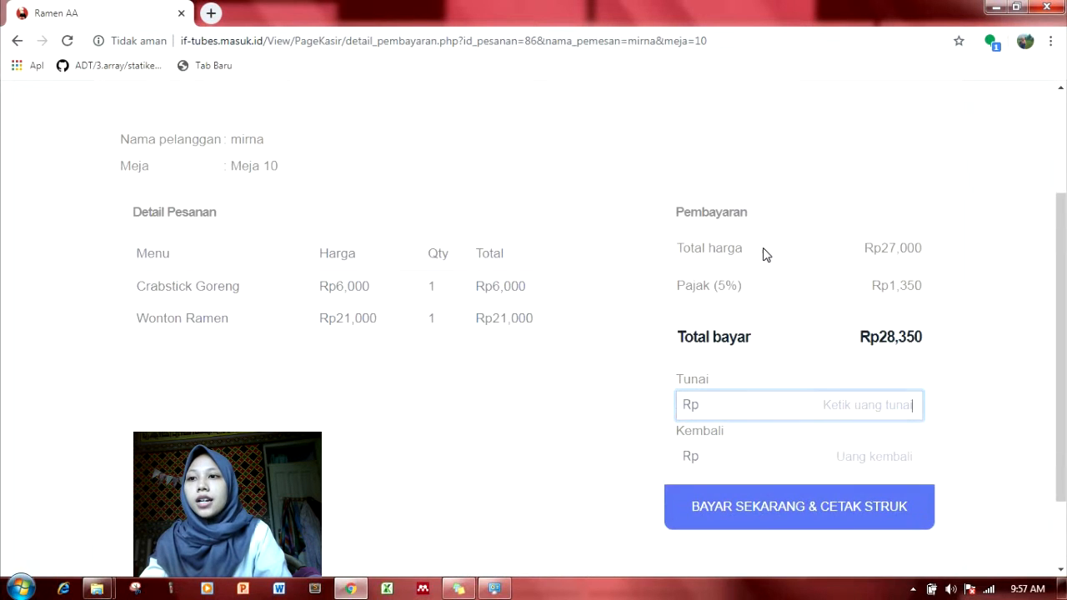
{"action": "scroll", "coordinate": [885, 248], "scroll_direction": "up", "scroll_amount": 1}
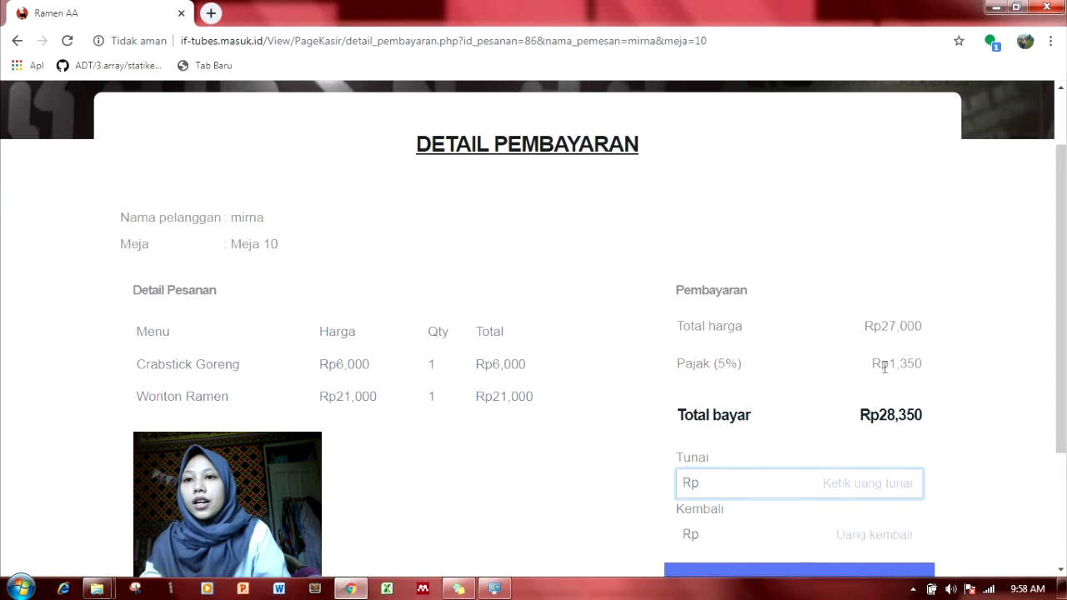
{"action": "scroll", "coordinate": [884, 368], "scroll_direction": "down", "scroll_amount": 1}
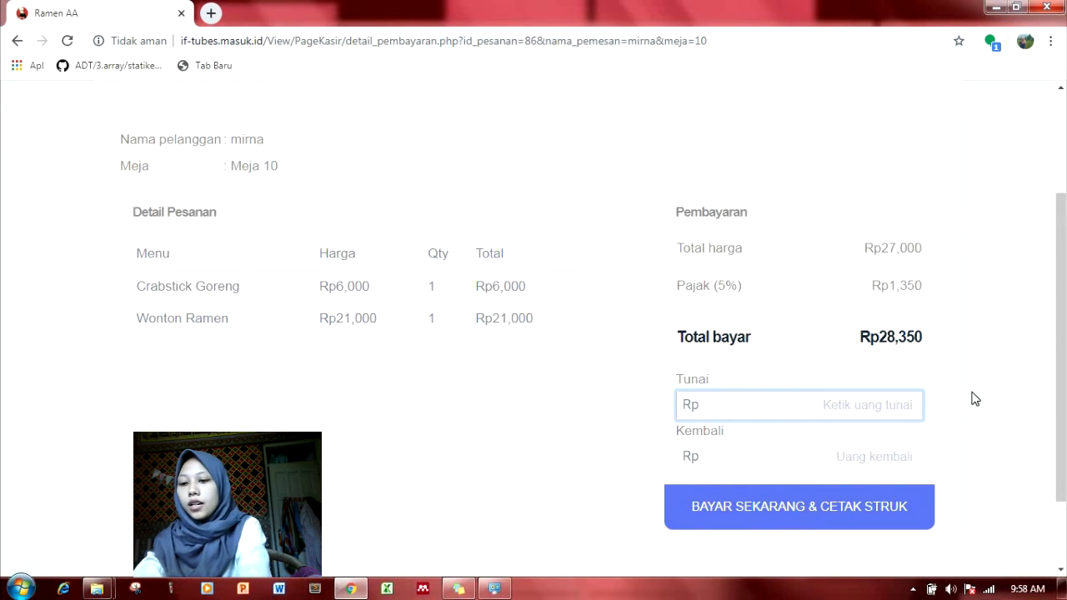
- Enter 30000 as the Tunai cash received for the Rp28,350 bill
{"action": "type", "text": "30"}
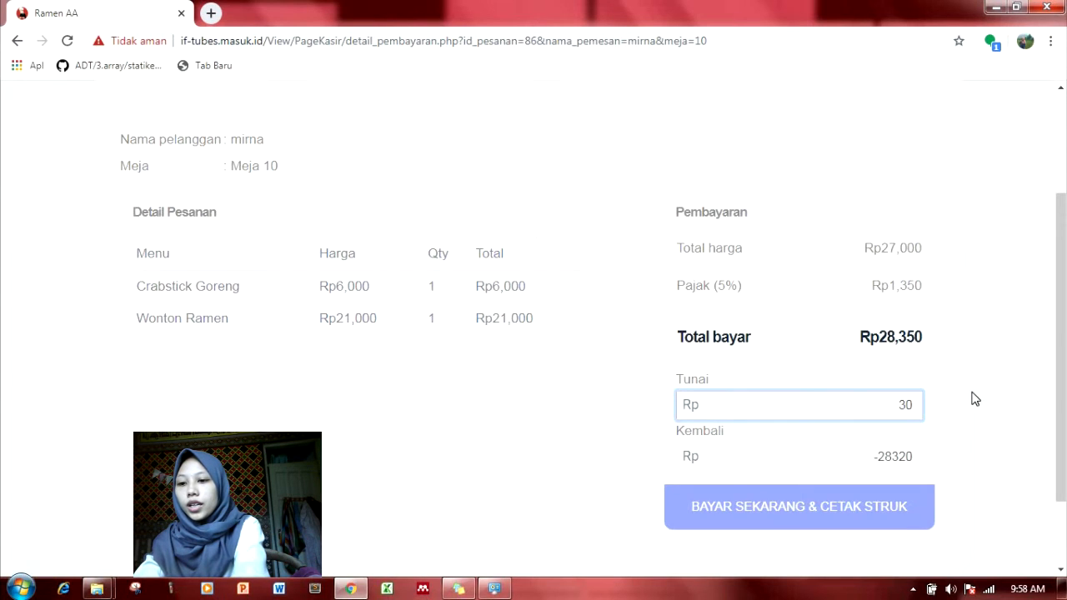
{"action": "type", "text": "00"}
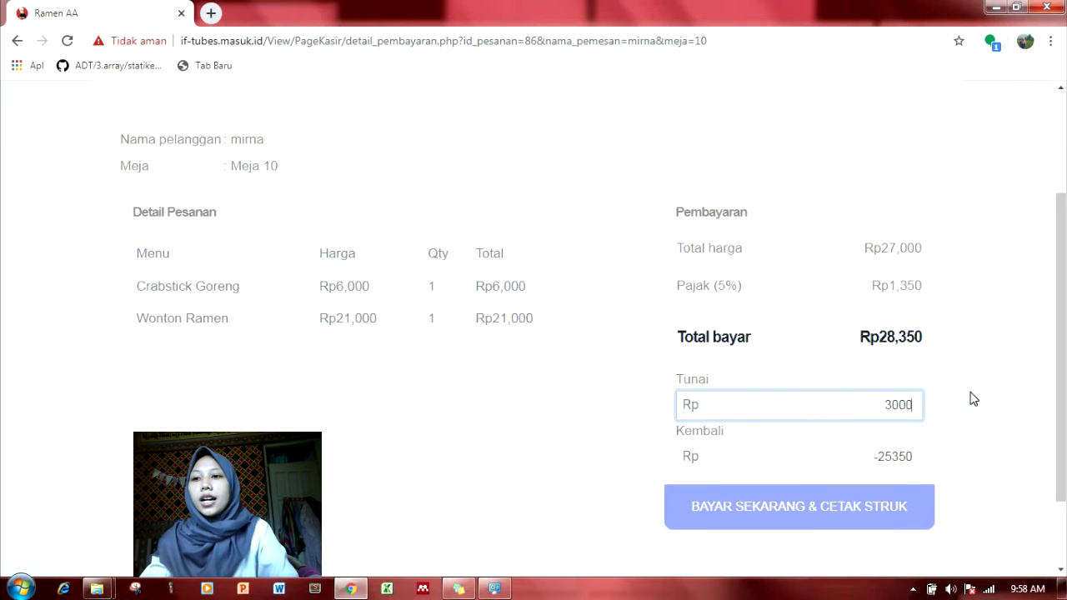
{"action": "type", "text": "0"}
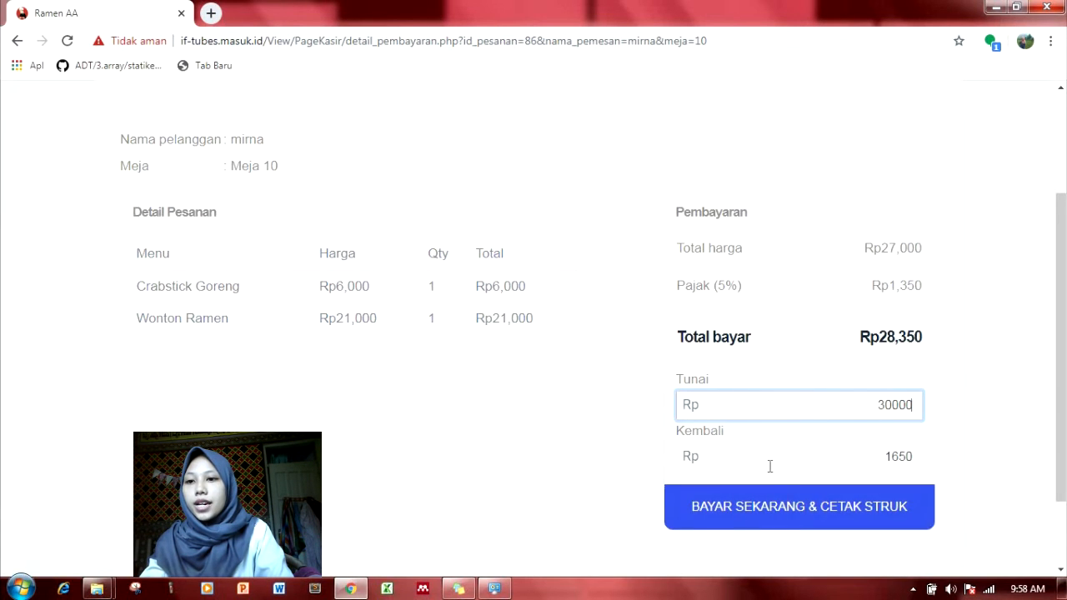
- Complete the Meja 10 payment and generate its receipt showing Rp1,650 change
{"action": "left_click", "coordinate": [750, 512]}
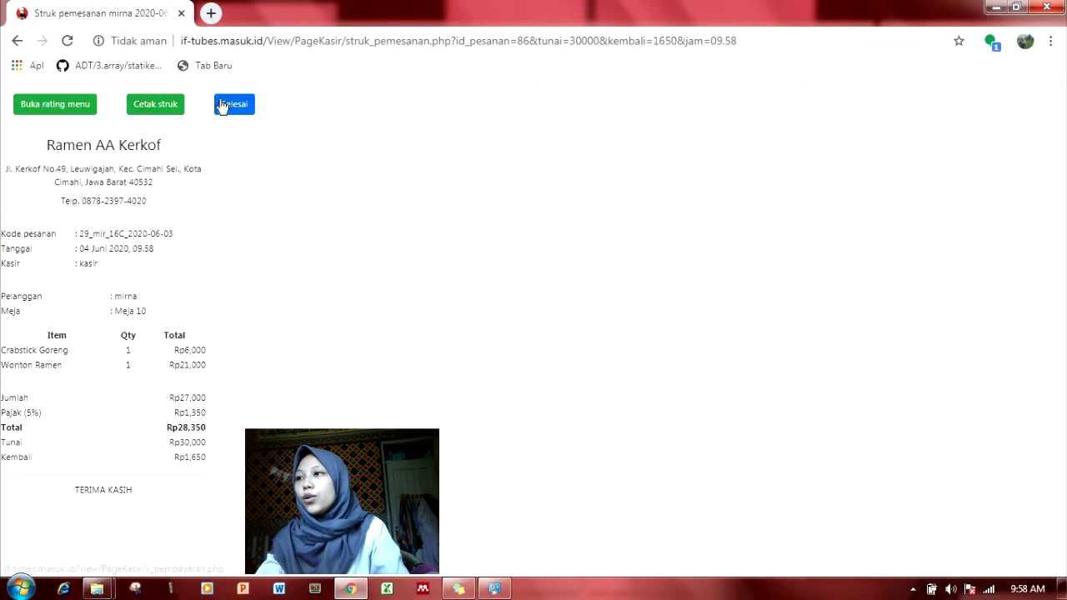
- On this order's rating page, give Wonton Ramen about 3.6 stars and acknowledge the saved message
{"action": "left_click", "coordinate": [76, 109]}
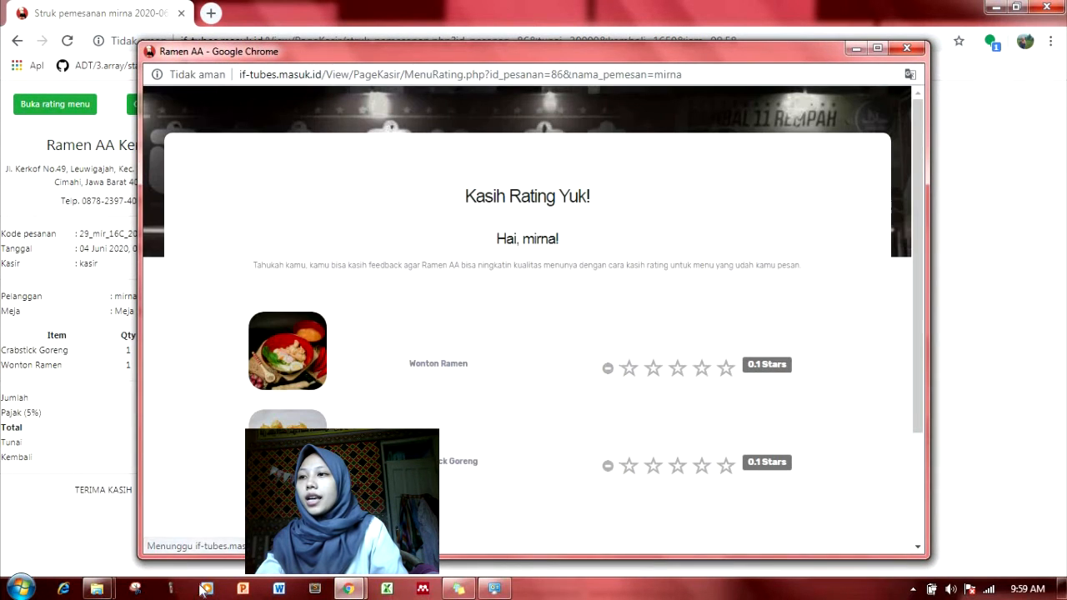
{"action": "scroll", "coordinate": [726, 333], "scroll_direction": "down", "scroll_amount": 2}
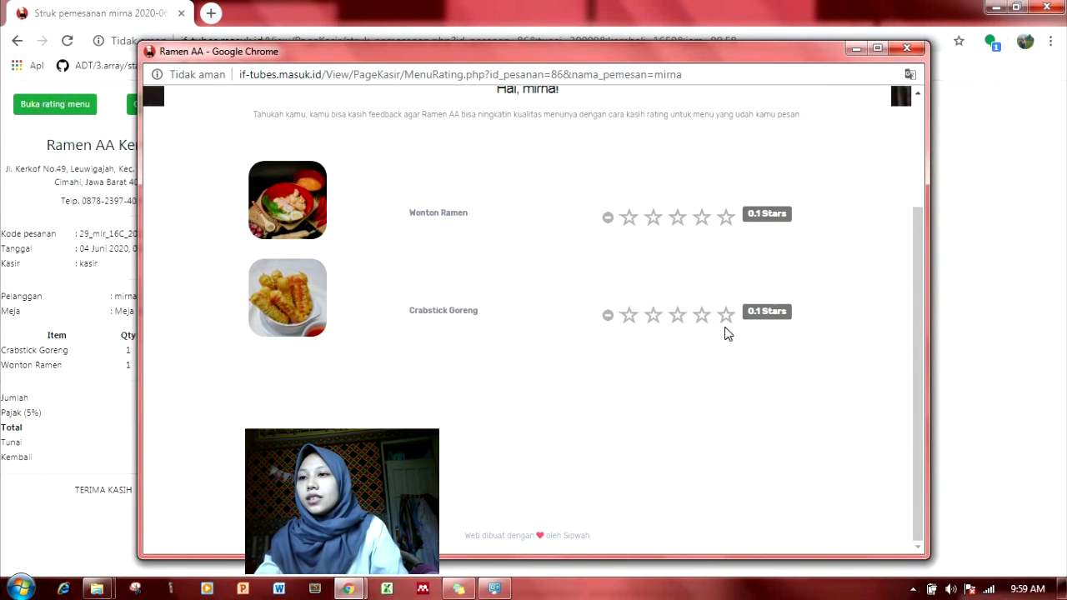
{"action": "scroll", "coordinate": [614, 243], "scroll_direction": "up", "scroll_amount": 2}
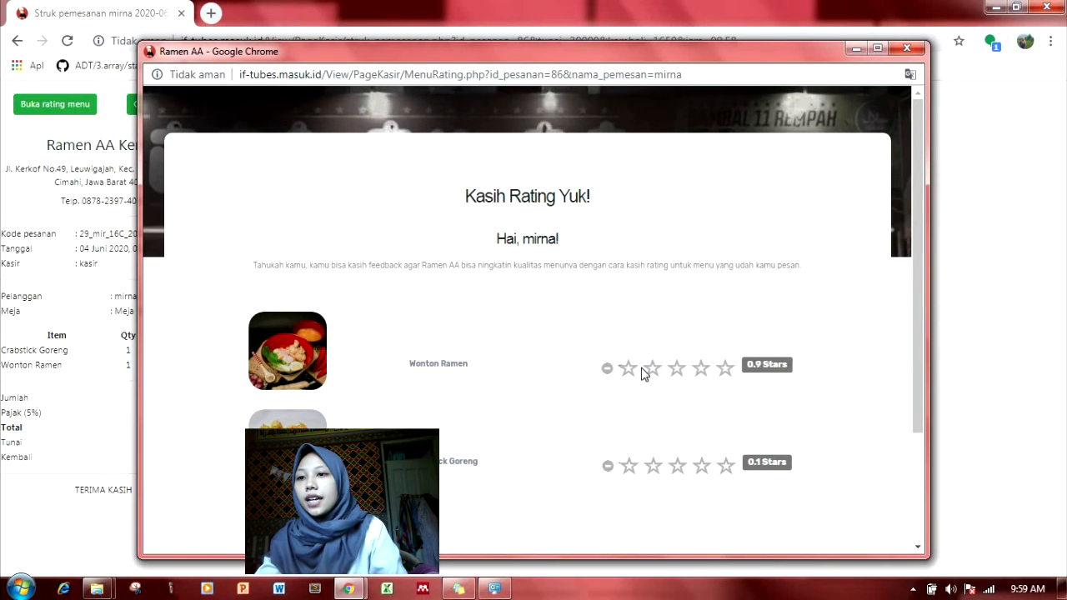
{"action": "left_click", "coordinate": [699, 373]}
{"action": "left_click", "coordinate": [701, 375]}
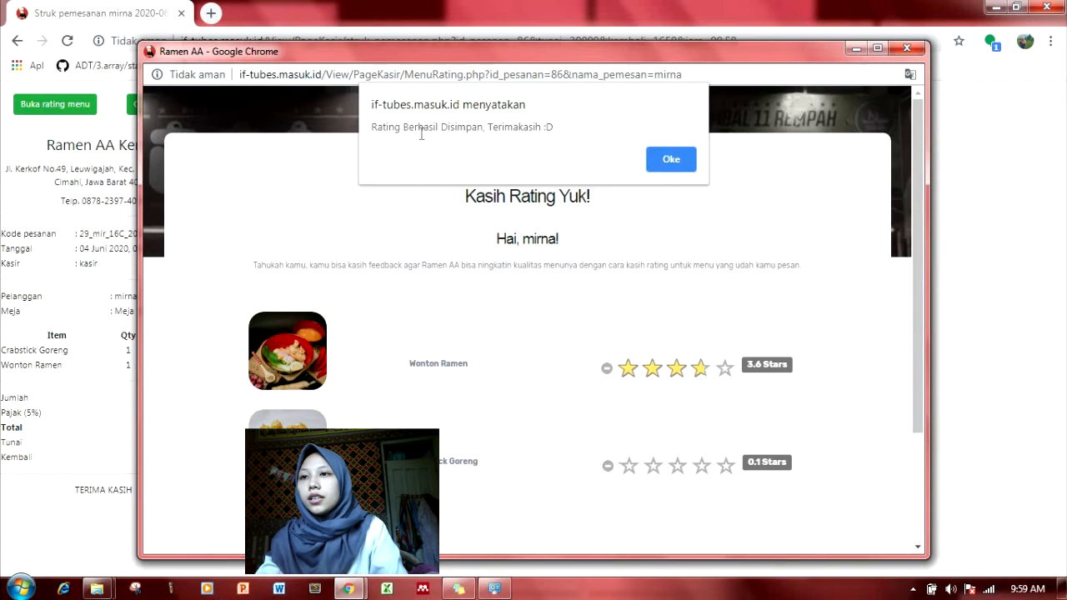
{"action": "left_click", "coordinate": [668, 160]}
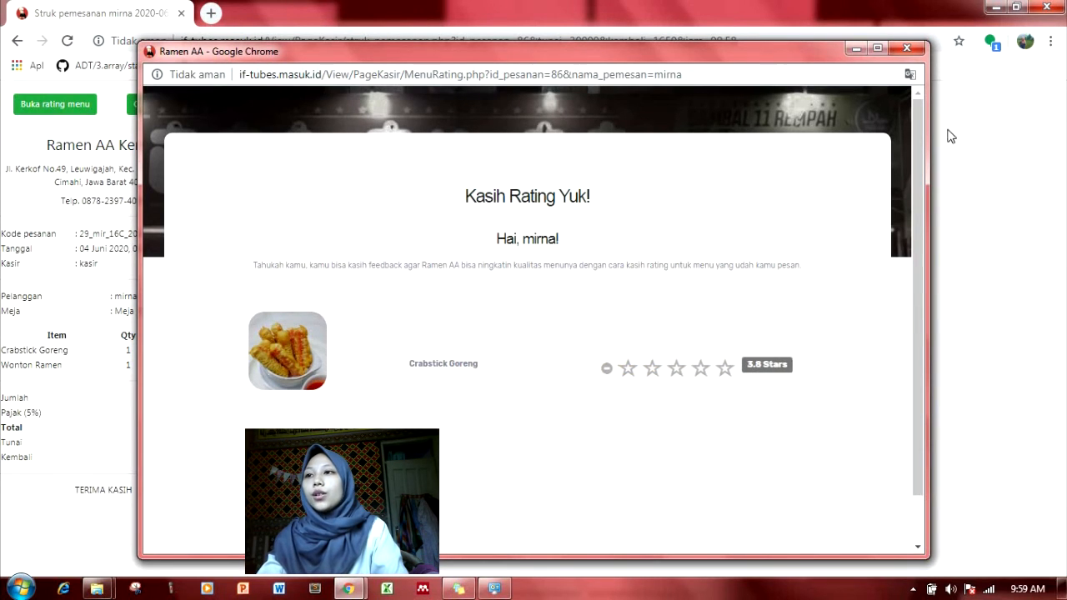
- Close the rating window and finish the receipt with Selesai to return to Pembayaran, showing only Meja 3
{"action": "left_click", "coordinate": [918, 52]}
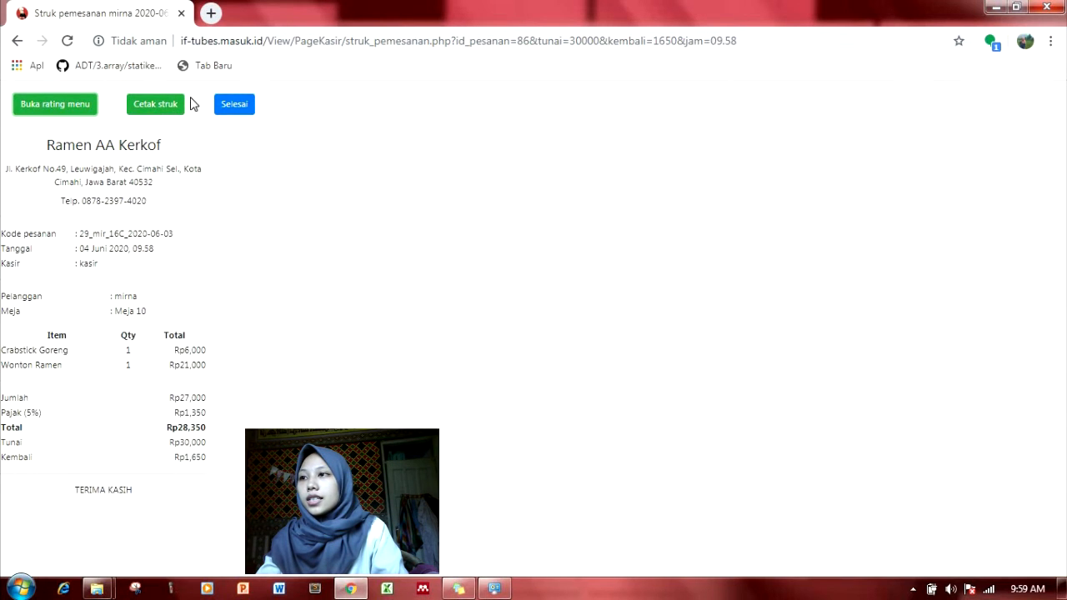
{"action": "left_click", "coordinate": [229, 102]}
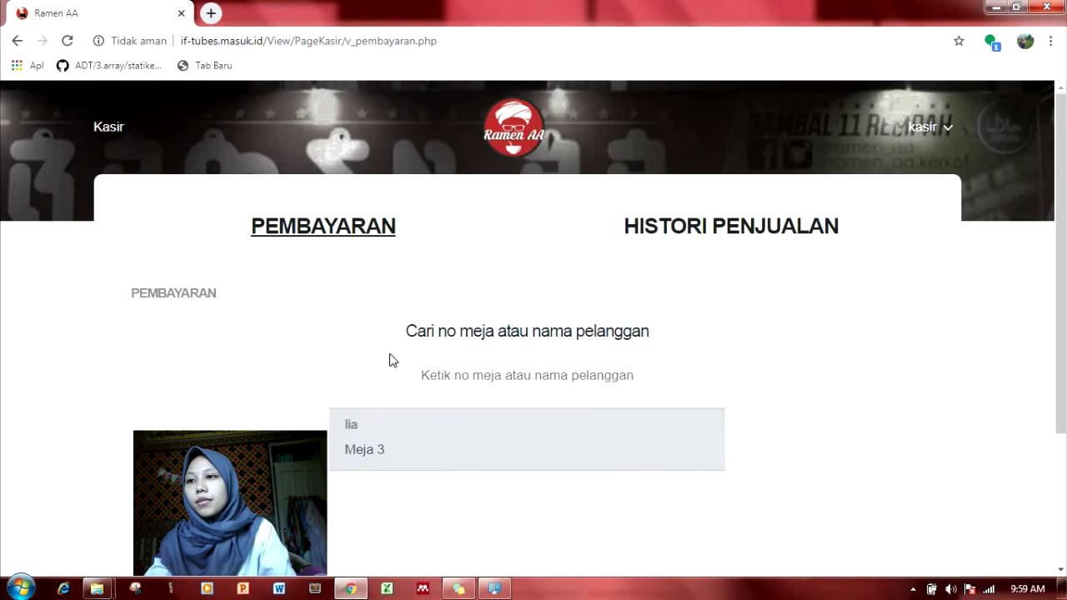
{"action": "left_click", "coordinate": [455, 373]}
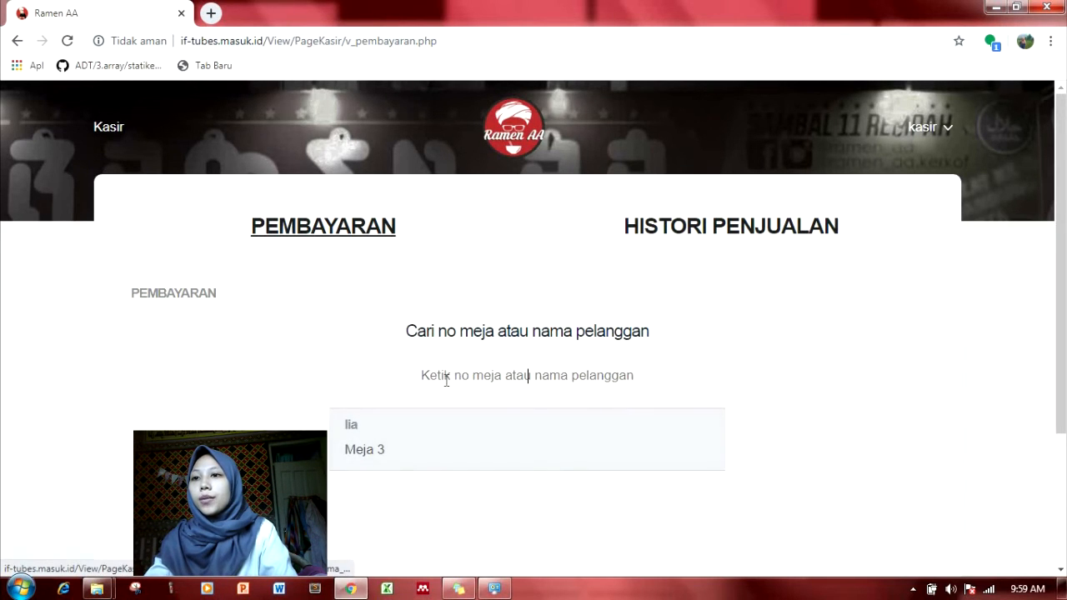
- Open the Histori Penjualan sales history and scroll through it
{"action": "left_click", "coordinate": [682, 228]}
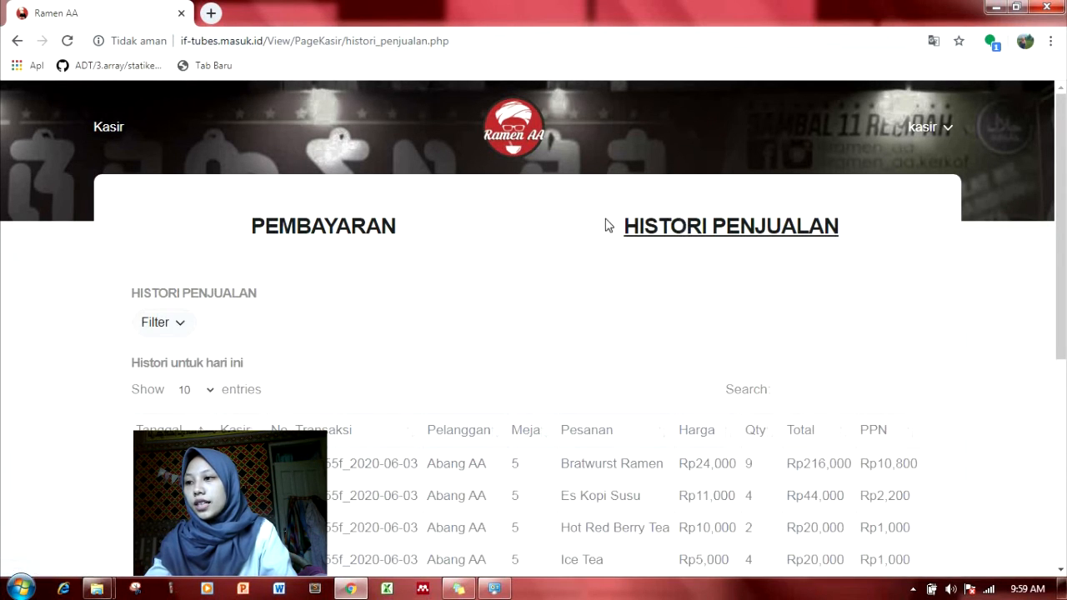
{"action": "scroll", "coordinate": [302, 395], "scroll_direction": "down", "scroll_amount": 2}
{"action": "scroll", "coordinate": [301, 388], "scroll_direction": "down", "scroll_amount": 1}
{"action": "scroll", "coordinate": [301, 375], "scroll_direction": "up", "scroll_amount": 3}
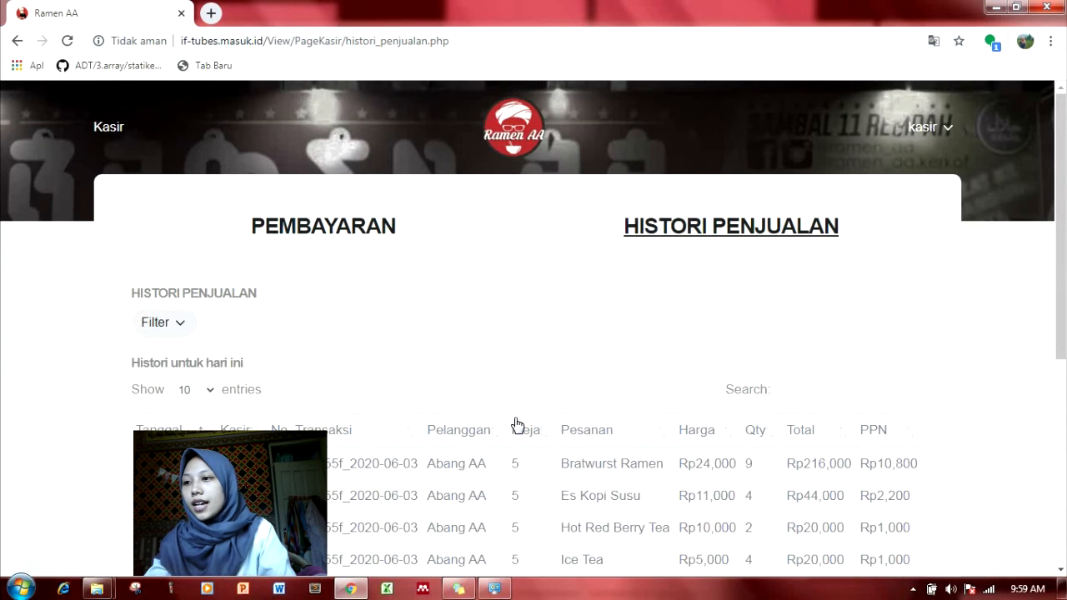
{"action": "scroll", "coordinate": [263, 323], "scroll_direction": "down", "scroll_amount": 1}
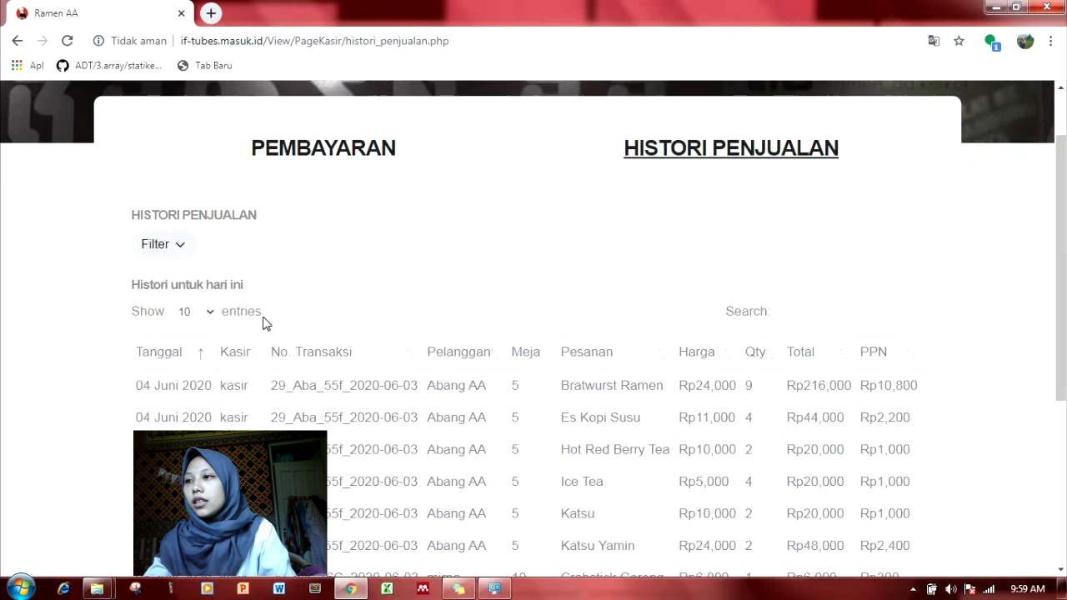
- Filter the sales history to 04/06/2020 through 04/06/2020 and apply it with Tampilkan
{"action": "left_click", "coordinate": [174, 253]}
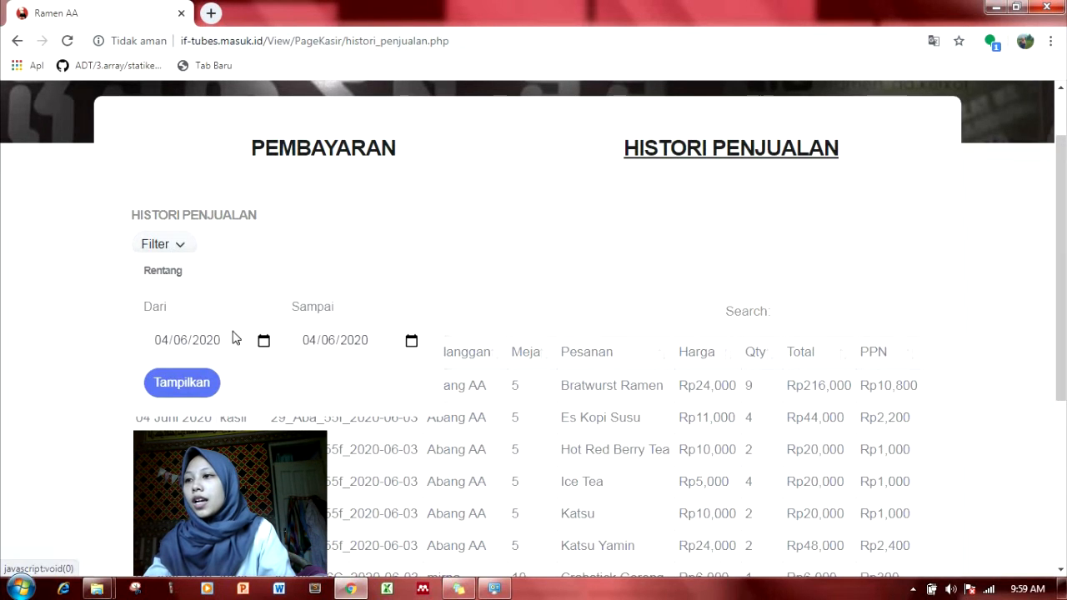
{"action": "left_click", "coordinate": [264, 343]}
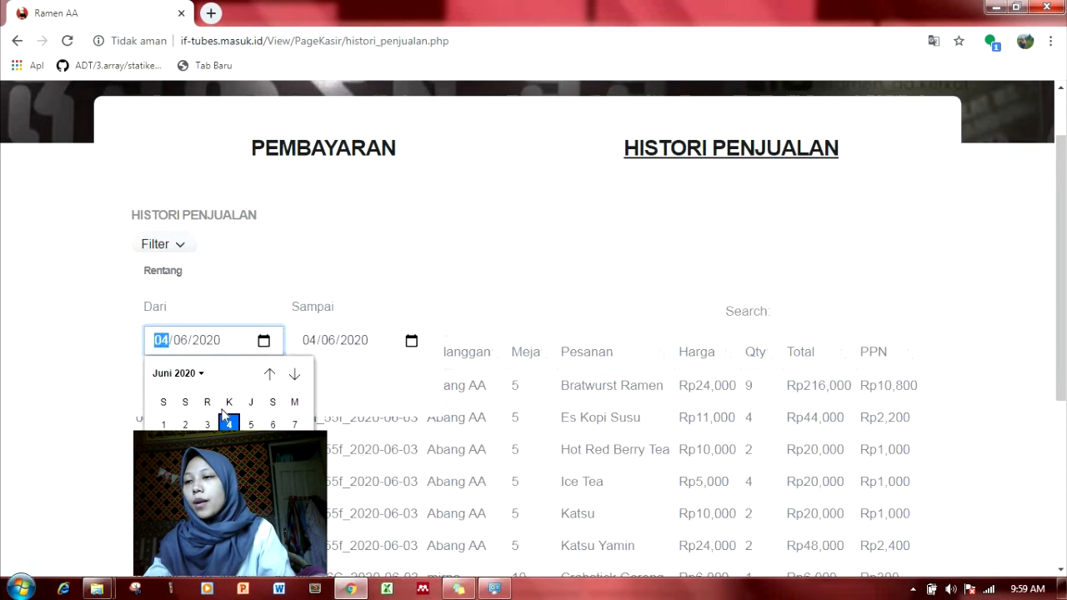
{"action": "left_click", "coordinate": [374, 303]}
{"action": "left_click", "coordinate": [162, 244]}
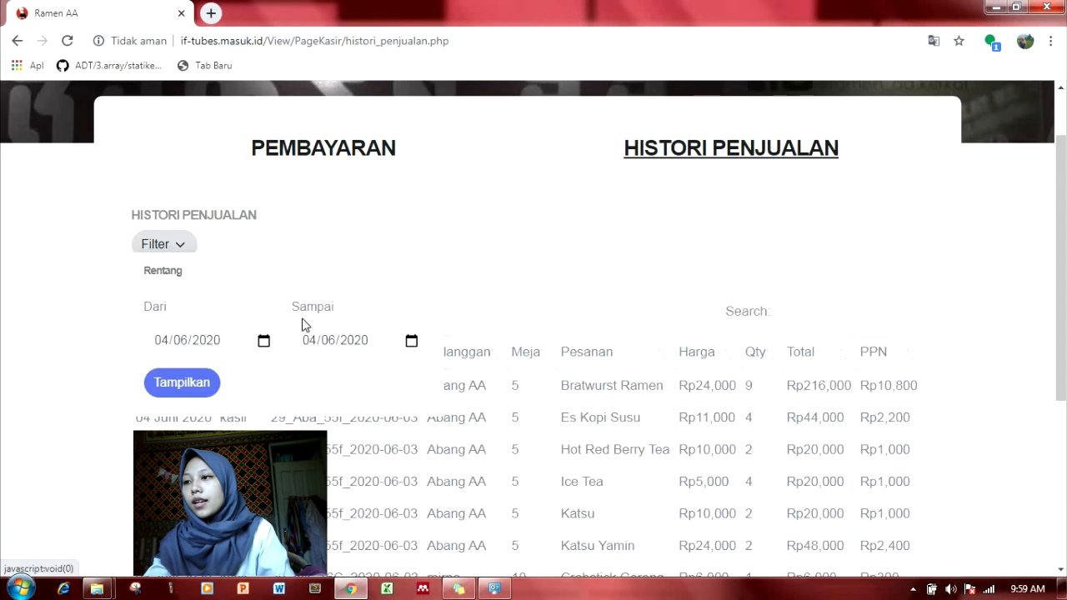
{"action": "left_click", "coordinate": [210, 385]}
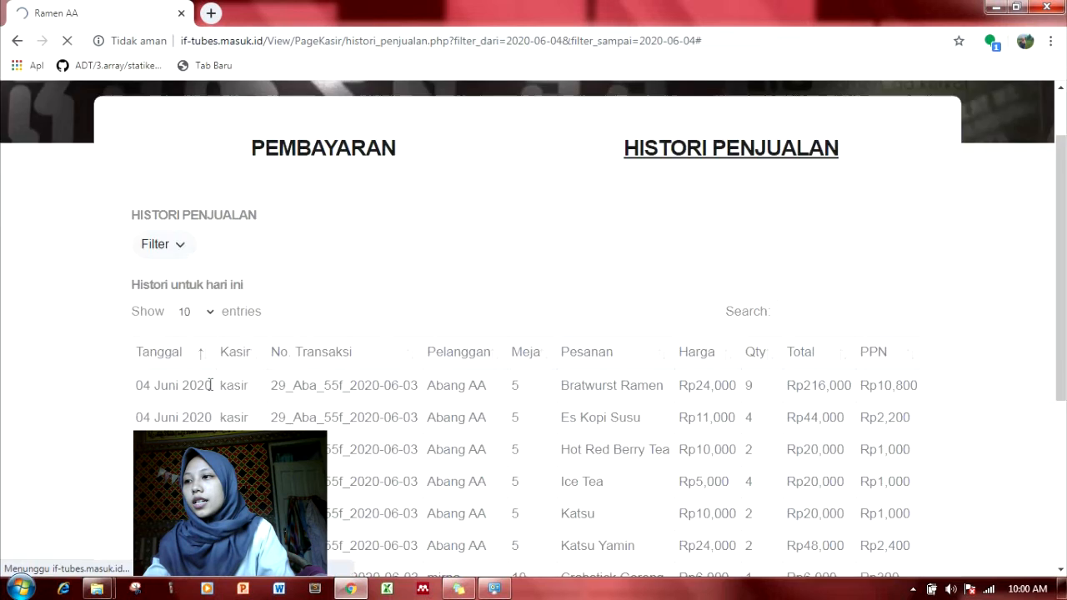
{"action": "scroll", "coordinate": [250, 350], "scroll_direction": "down", "scroll_amount": 1}
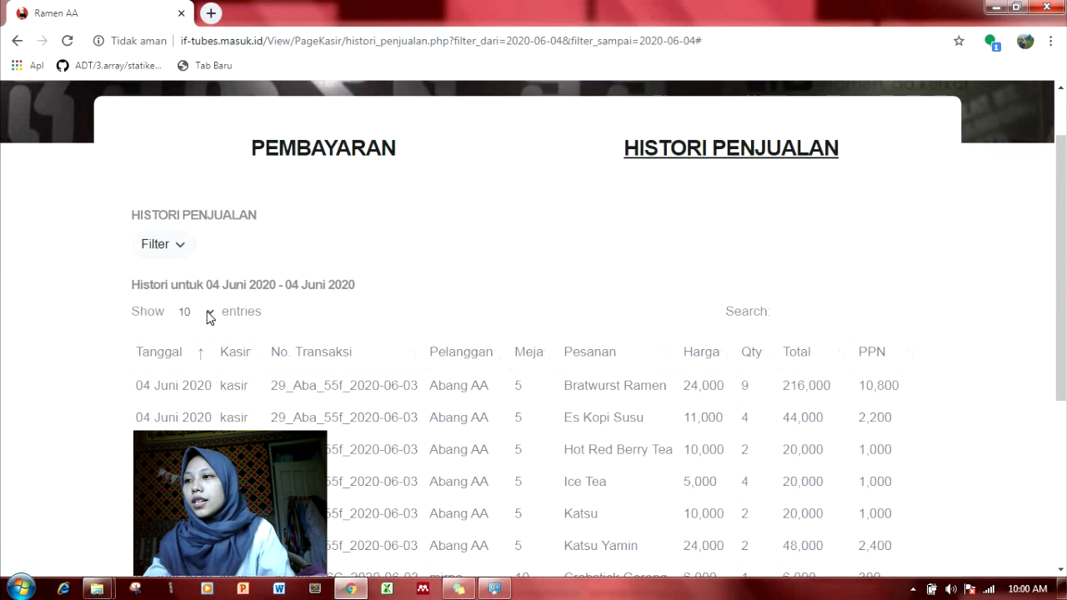
- Keep the history showing 10 entries per page and focus its search box
{"action": "left_click", "coordinate": [209, 315]}
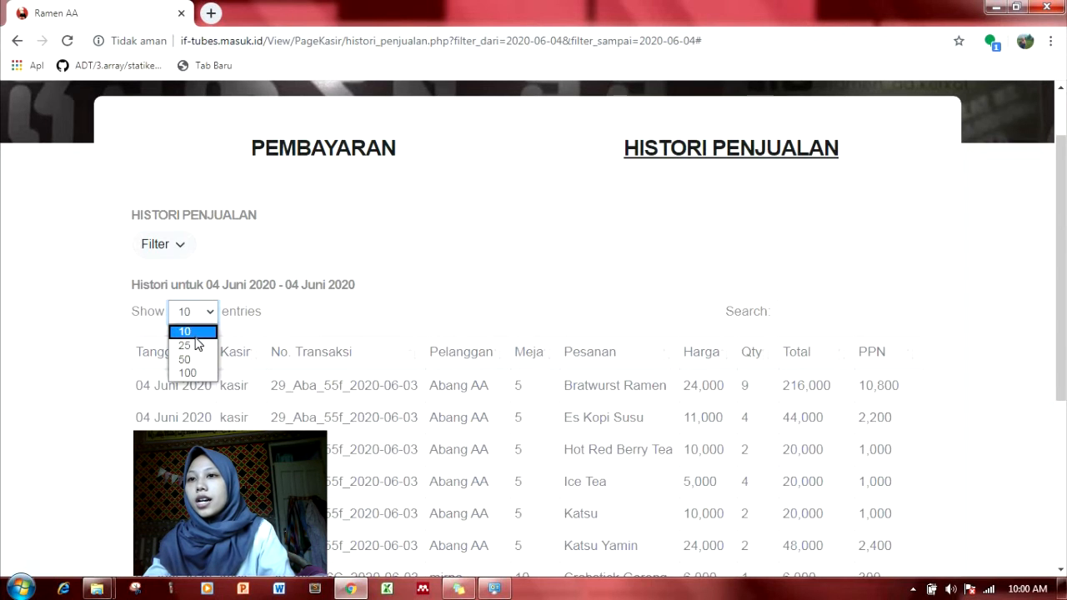
{"action": "left_click", "coordinate": [197, 333]}
{"action": "scroll", "coordinate": [603, 302], "scroll_direction": "down", "scroll_amount": 2}
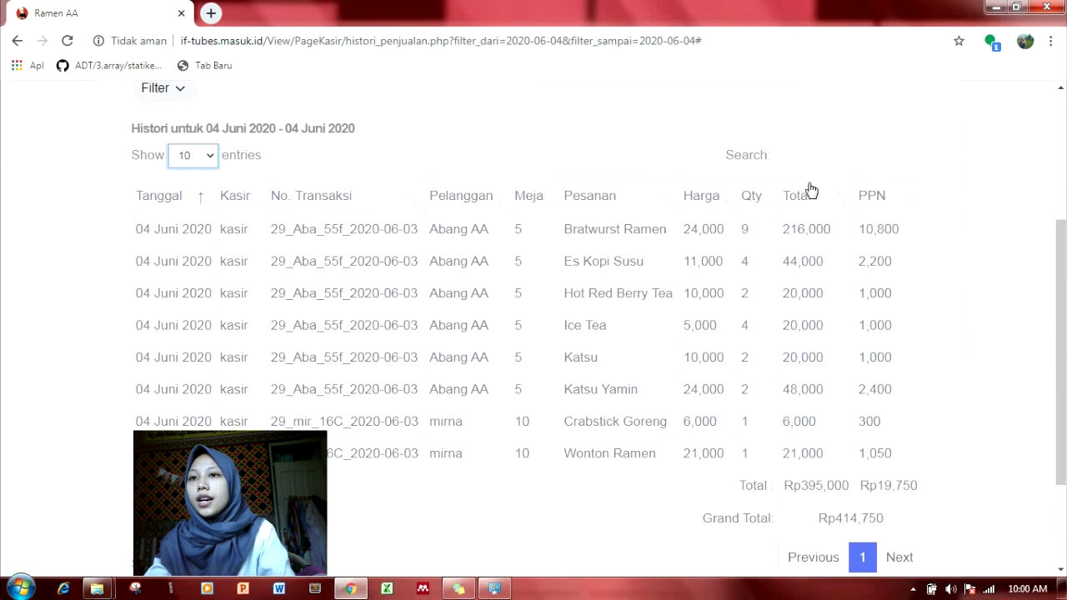
{"action": "left_click", "coordinate": [852, 159]}
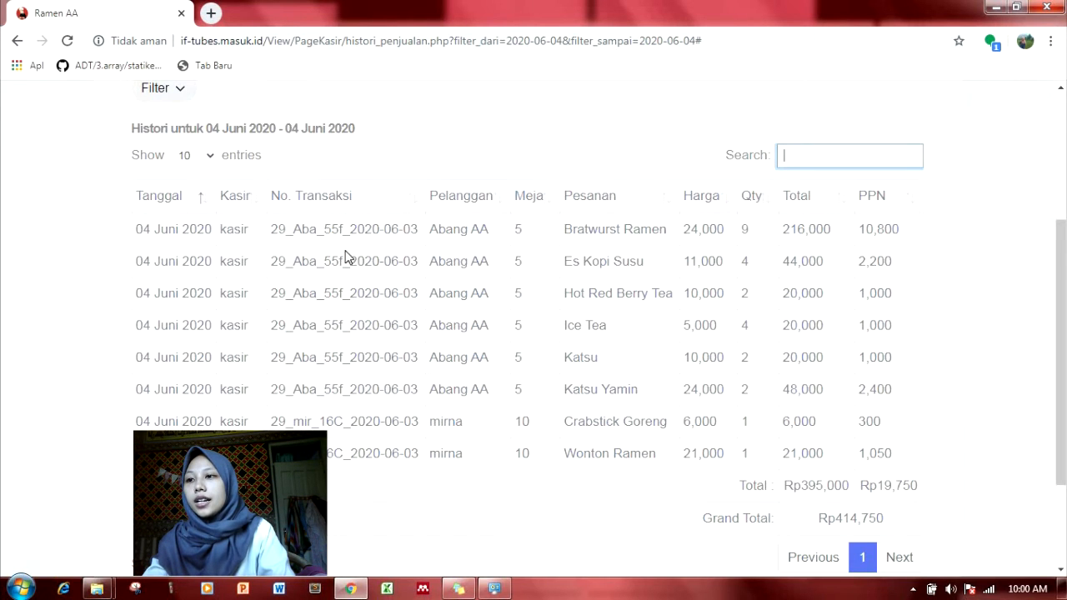
- Scroll through the filtered sales table and totals, then bring up the kasir account menu
{"action": "scroll", "coordinate": [488, 225], "scroll_direction": "up", "scroll_amount": 1}
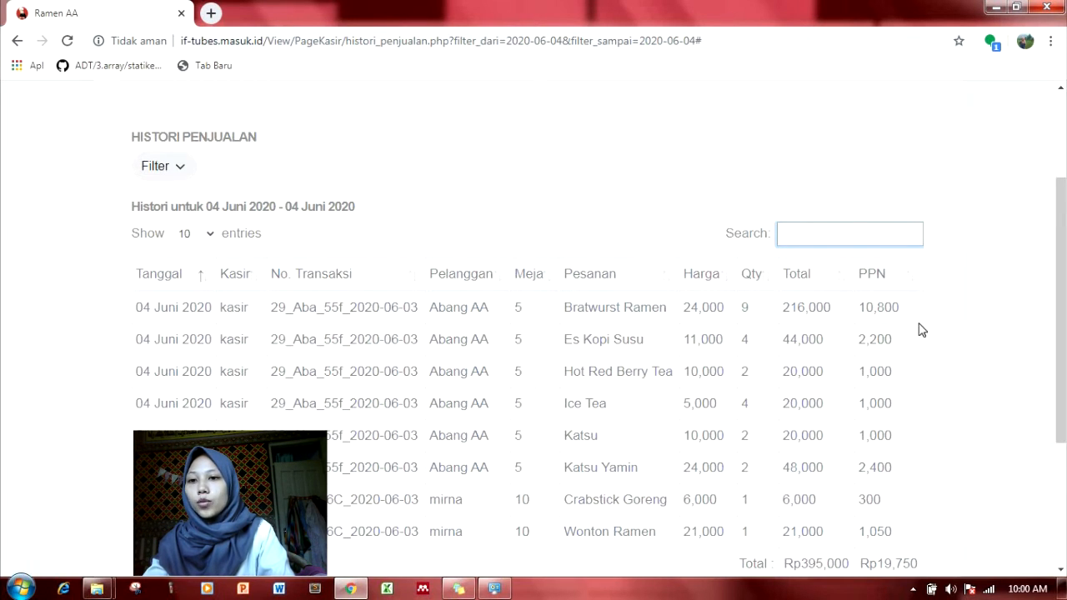
{"action": "scroll", "coordinate": [867, 334], "scroll_direction": "down", "scroll_amount": 2}
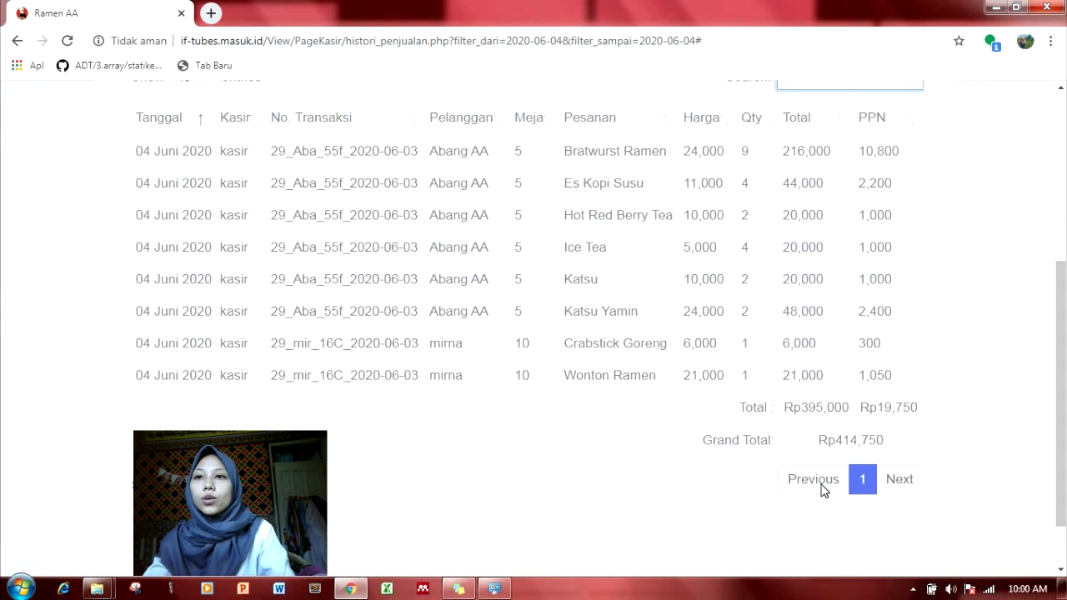
{"action": "scroll", "coordinate": [908, 483], "scroll_direction": "up", "scroll_amount": 4}
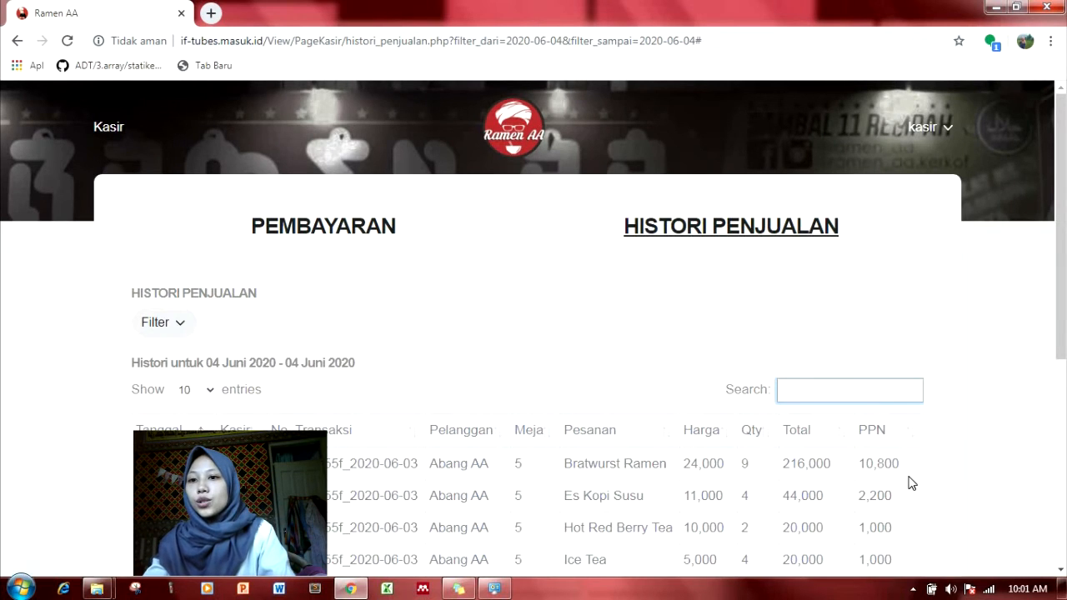
{"action": "scroll", "coordinate": [911, 484], "scroll_direction": "down", "scroll_amount": 3}
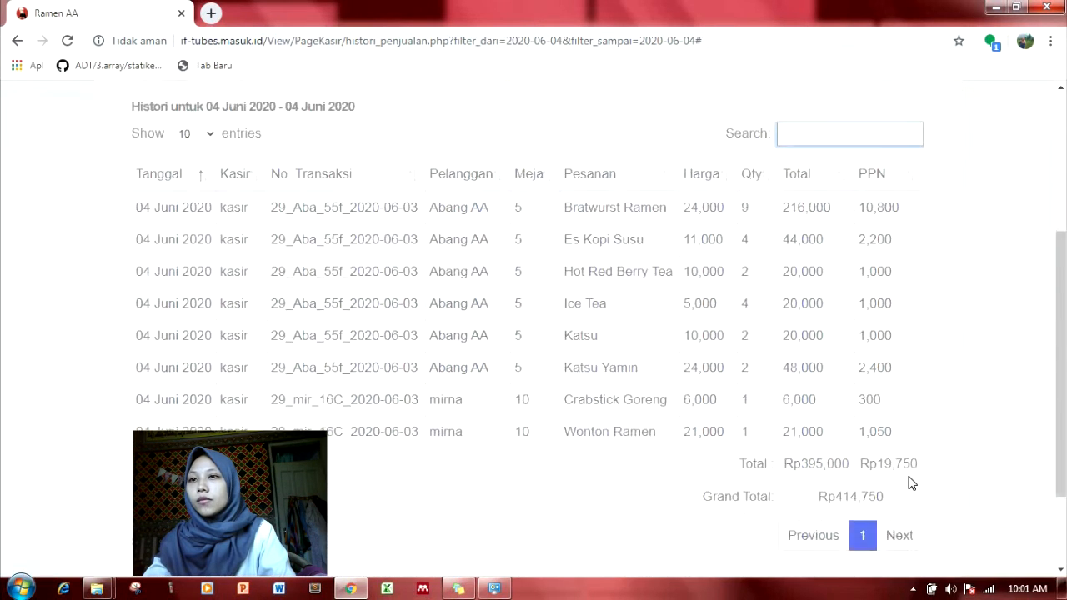
{"action": "scroll", "coordinate": [911, 484], "scroll_direction": "down", "scroll_amount": 2}
{"action": "scroll", "coordinate": [675, 414], "scroll_direction": "up", "scroll_amount": 5}
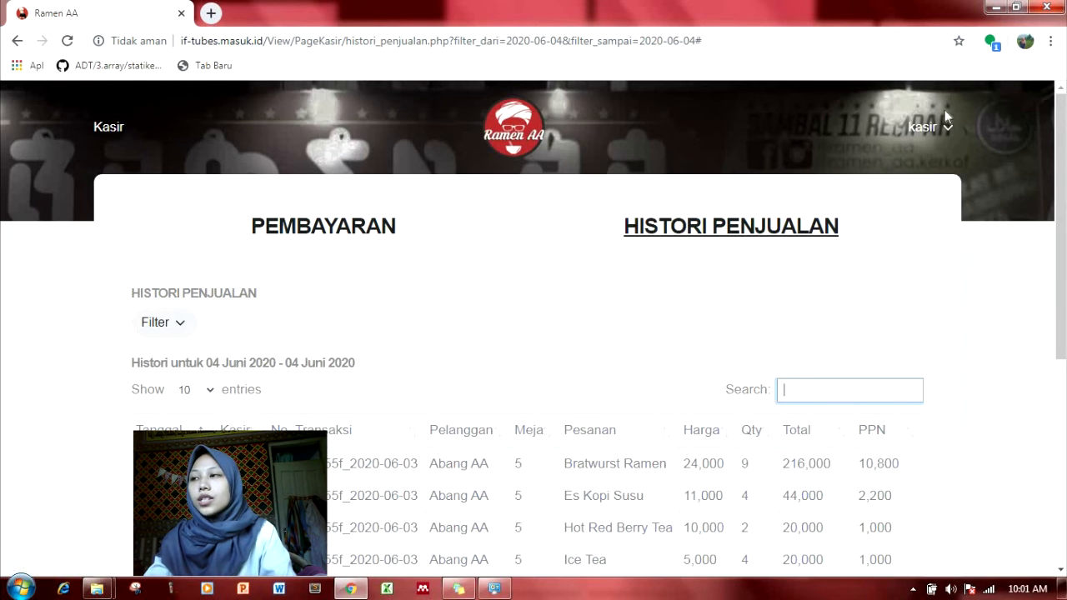
{"action": "left_click", "coordinate": [943, 129]}
- Choose Logout in the kasir menu to sign out of the cashier account
{"action": "left_click", "coordinate": [941, 168]}
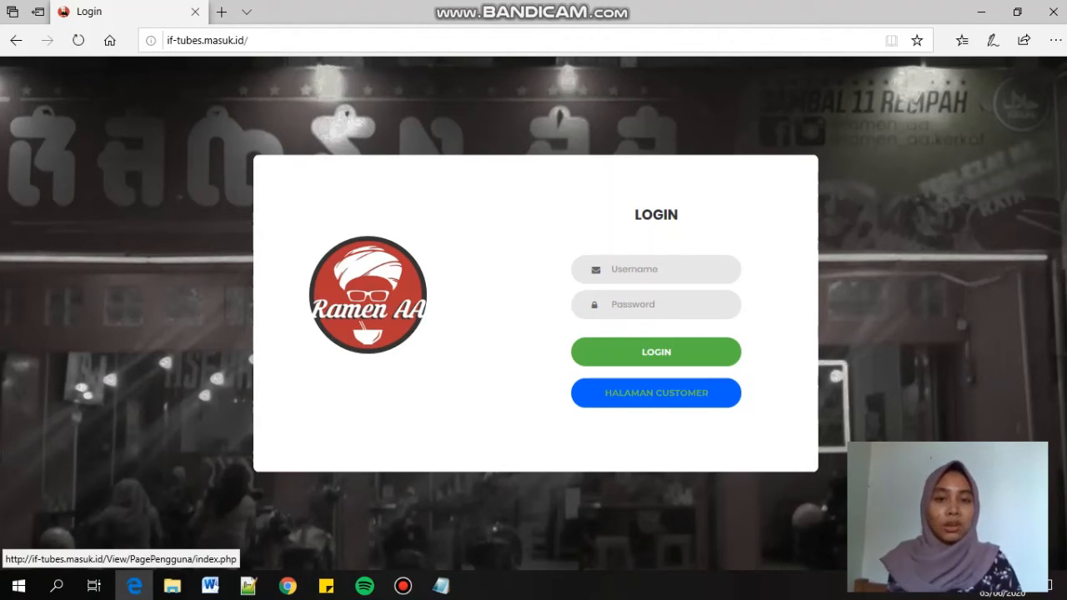
- Open HALAMAN CUSTOMER from the login page in a new tab, then switch browser windows with Alt+Tab
{"action": "left_click", "coordinate": [655, 392]}
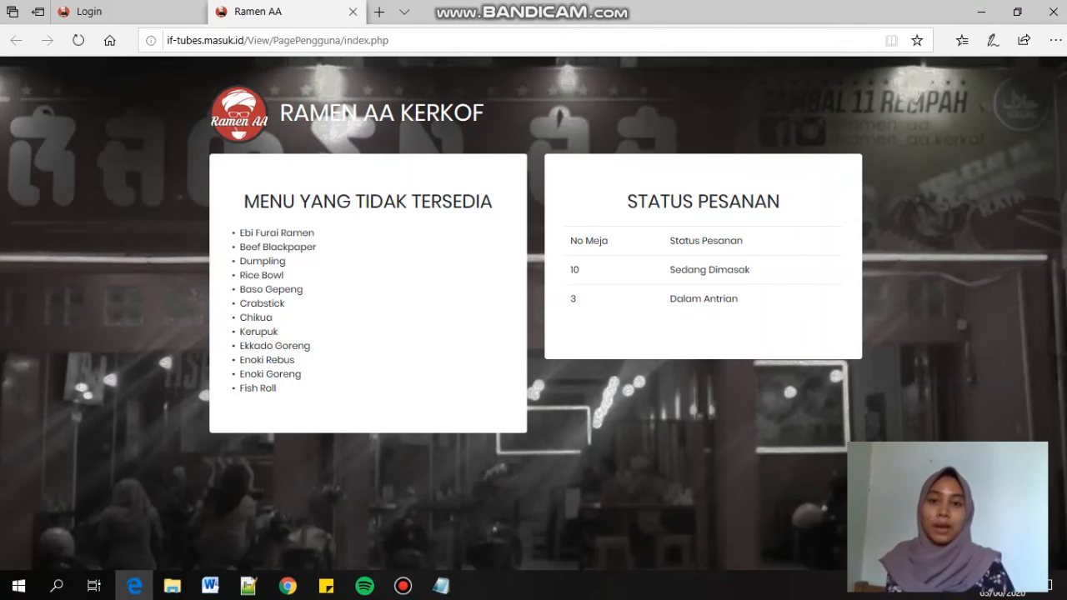
{"action": "key", "text": "alt+Tab"}
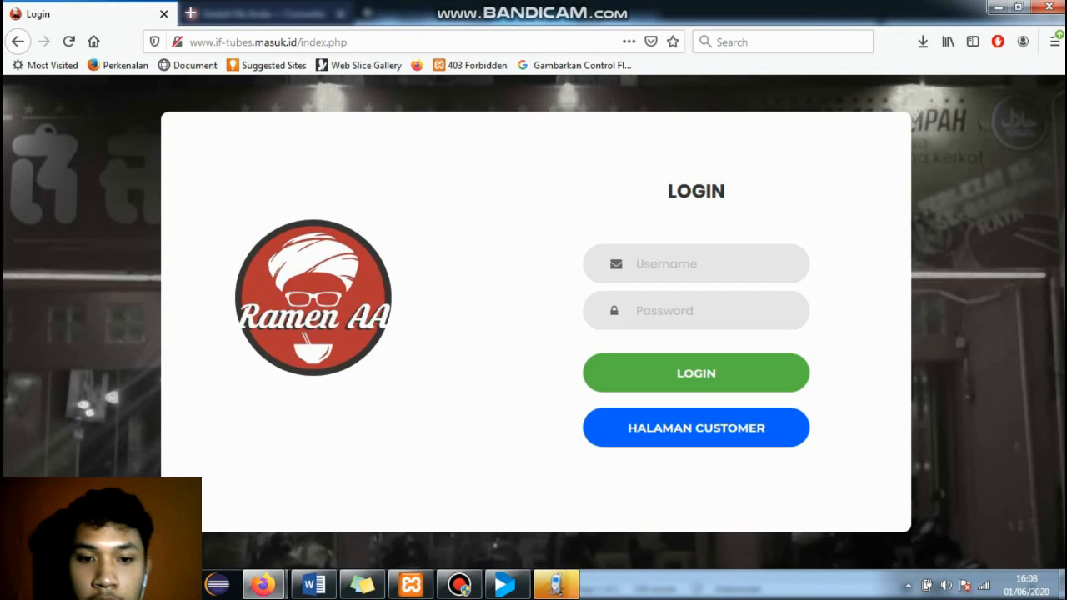
- Log in with the administrator username and its password on the Ramen AA login page
{"action": "left_click", "coordinate": [695, 263]}
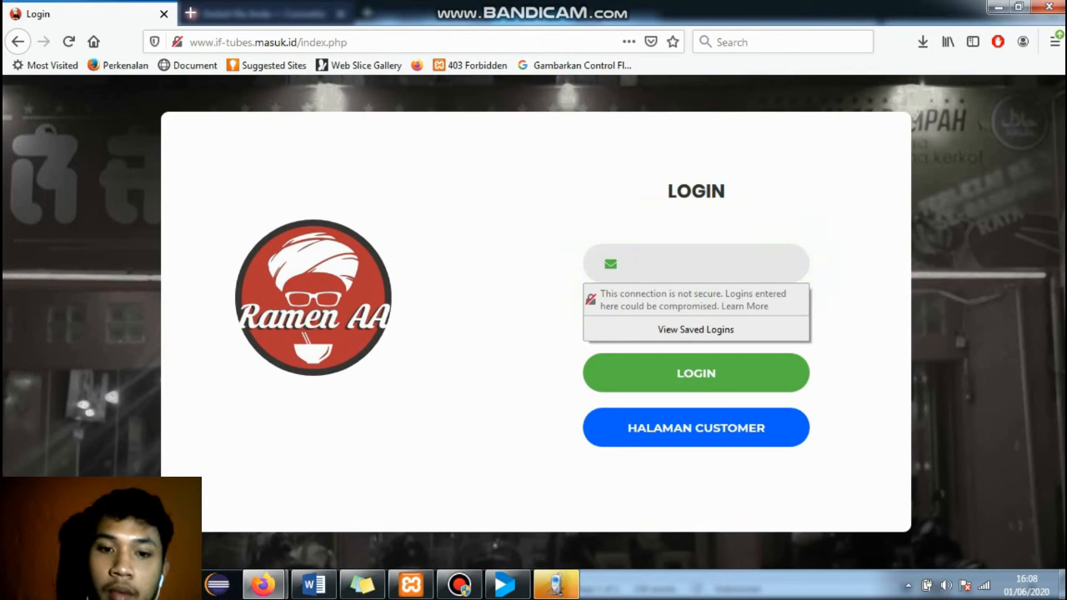
{"action": "type", "text": "admin"}
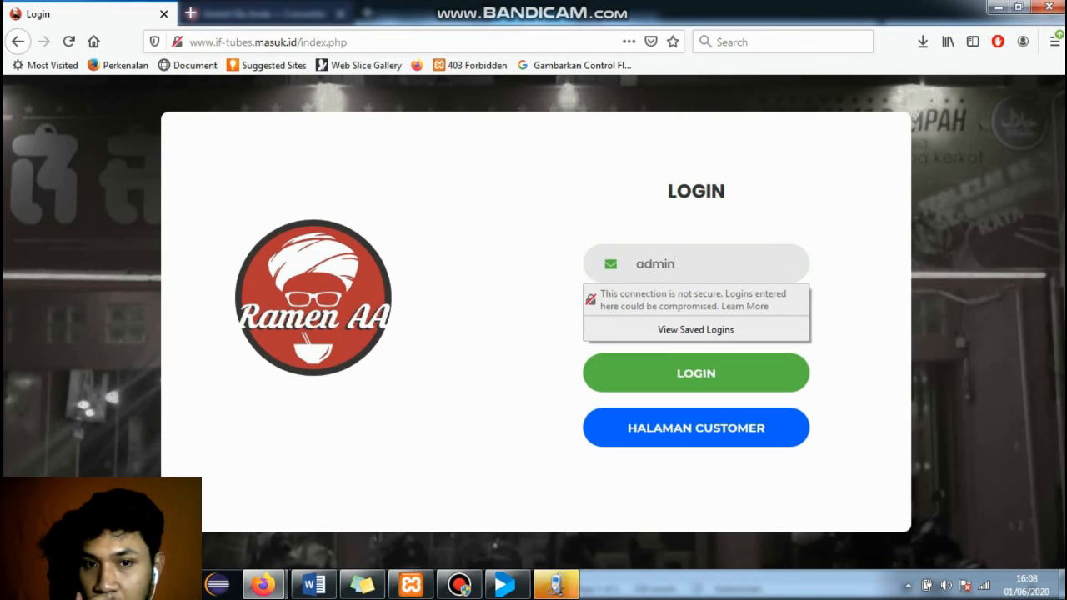
{"action": "key", "text": "Tab"}
{"action": "type", "text": "adm"}
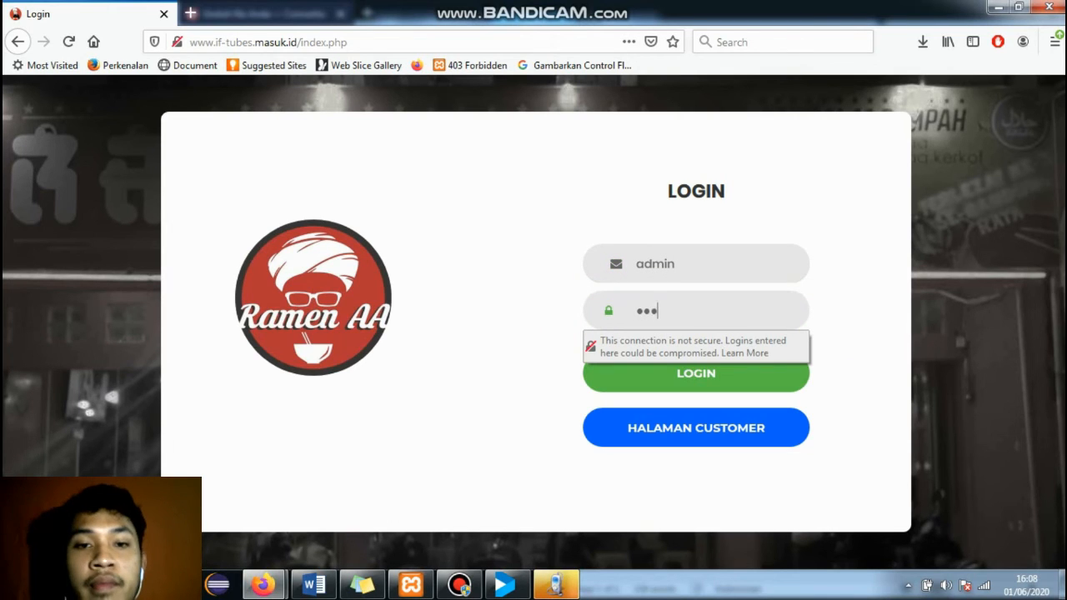
{"action": "left_click", "coordinate": [695, 374]}
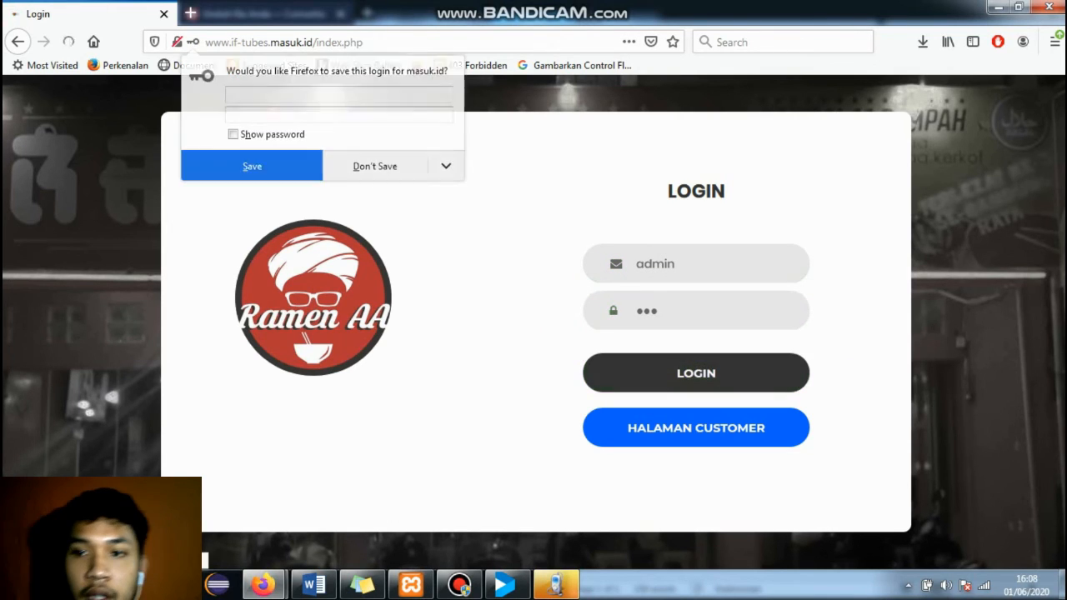
{"action": "scroll", "coordinate": [656, 350], "scroll_direction": "down", "scroll_amount": 2}
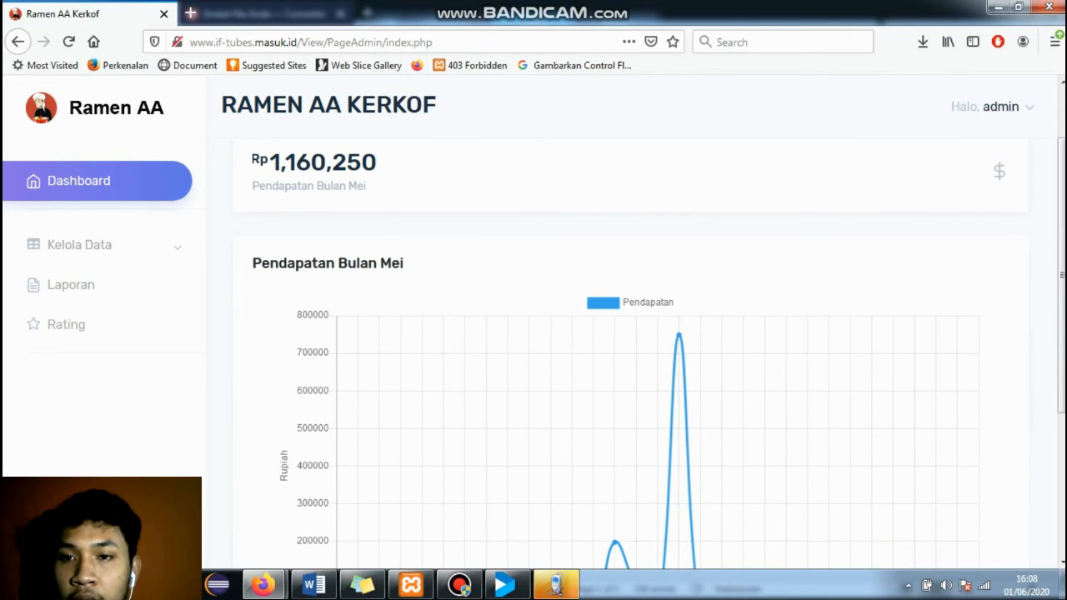
{"action": "scroll", "coordinate": [655, 433], "scroll_direction": "down", "scroll_amount": 4}
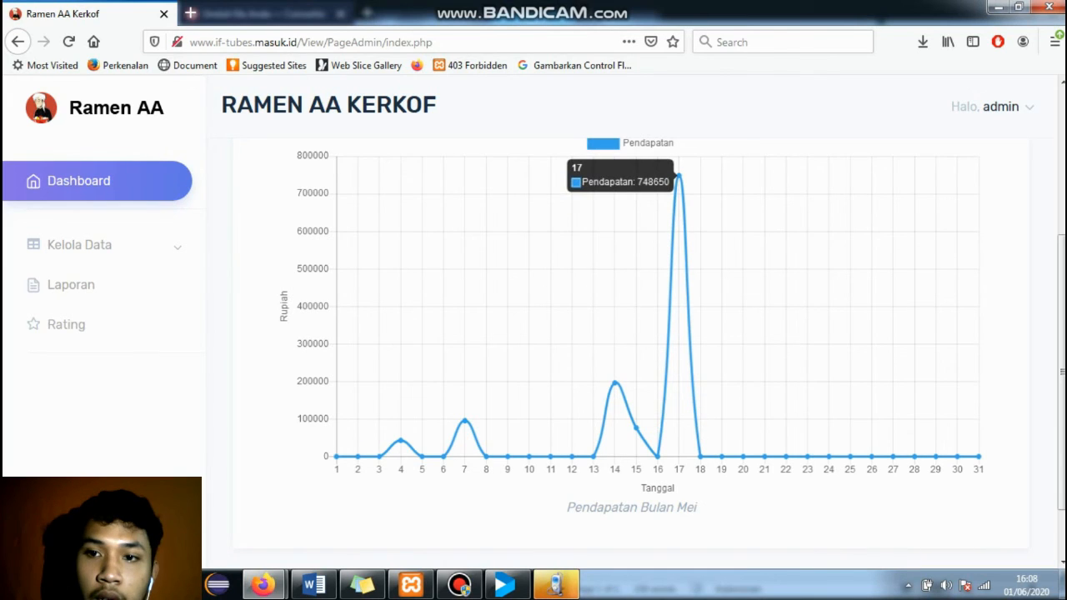
{"action": "scroll", "coordinate": [677, 204], "scroll_direction": "up", "scroll_amount": 1}
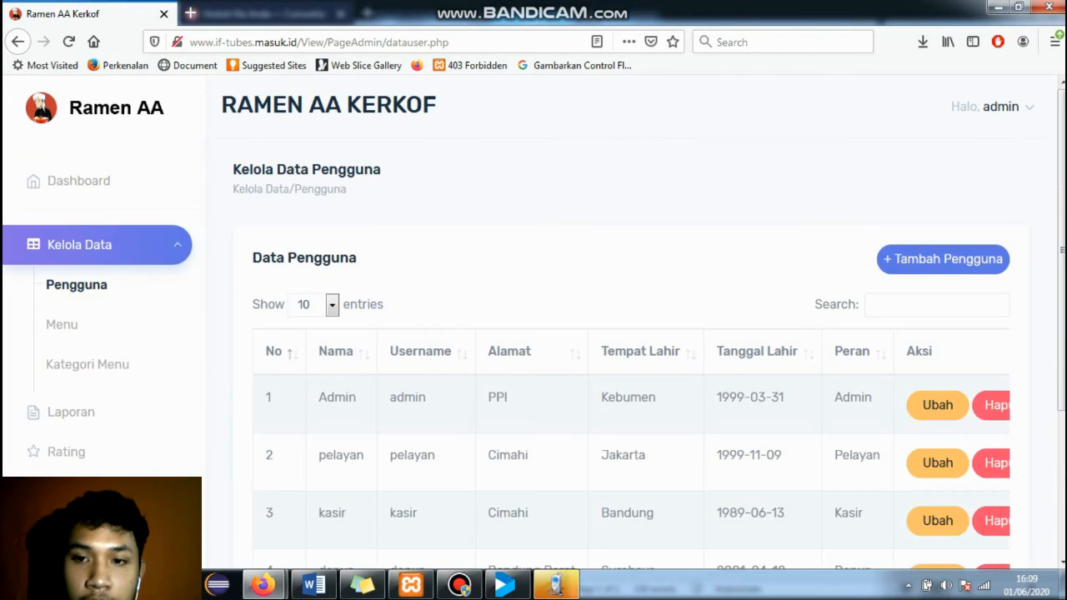
{"action": "scroll", "coordinate": [631, 375], "scroll_direction": "down", "scroll_amount": 2}
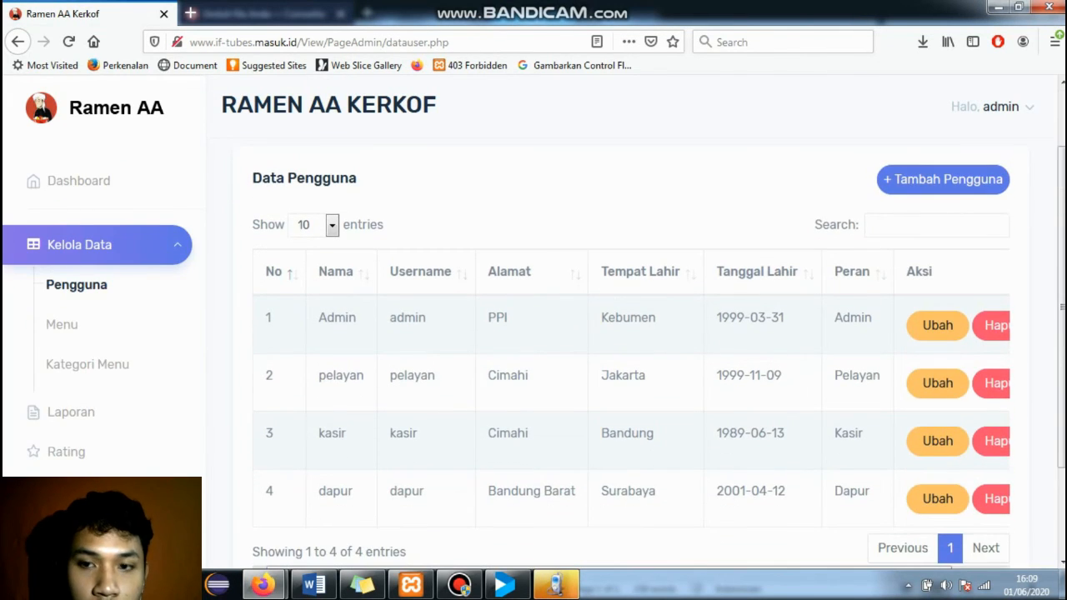
- Scroll through the admin dashboard and reload the user data page
{"action": "scroll", "coordinate": [631, 375], "scroll_direction": "up", "scroll_amount": 2}
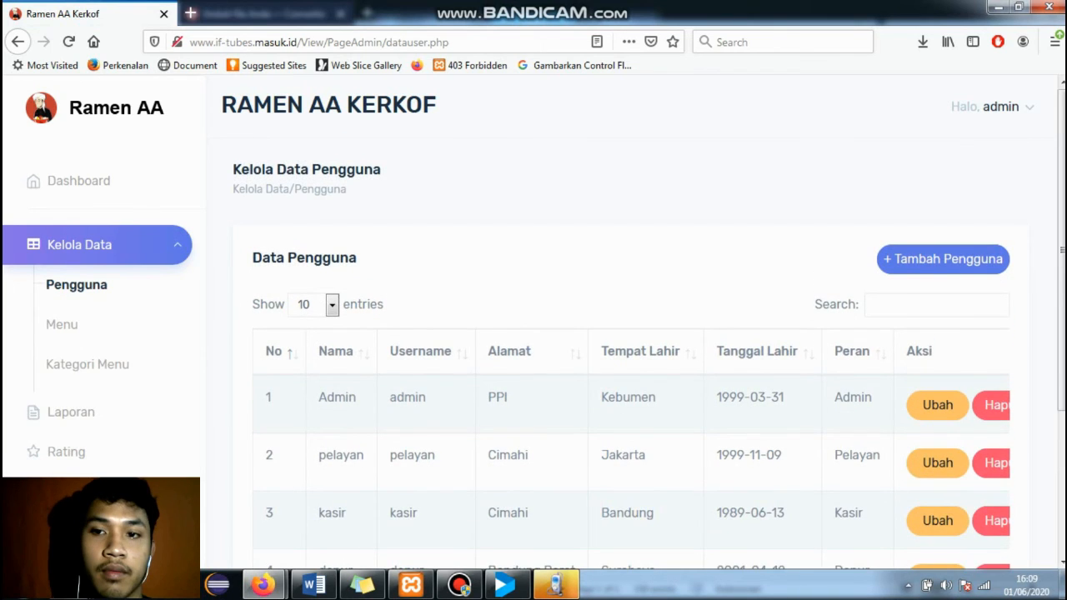
{"action": "scroll", "coordinate": [631, 375], "scroll_direction": "down", "scroll_amount": 4}
{"action": "mouse_move", "coordinate": [609, 492]}
{"action": "left_mouse_down"}
{"action": "mouse_move", "coordinate": [652, 492]}
{"action": "mouse_move", "coordinate": [613, 492]}
{"action": "left_mouse_up"}
{"action": "scroll", "coordinate": [631, 375], "scroll_direction": "up", "scroll_amount": 2}
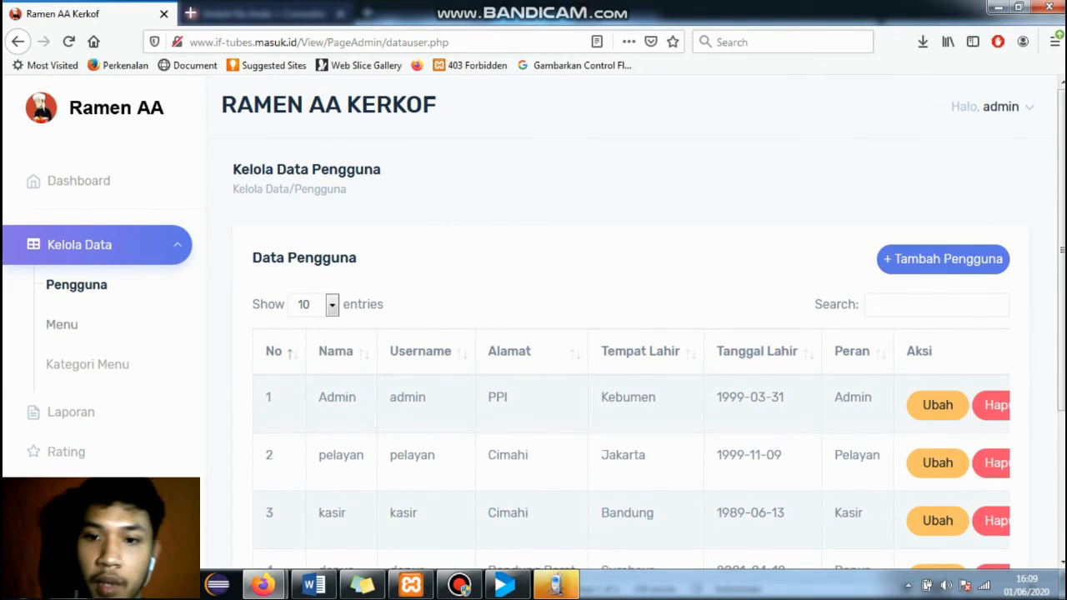
{"action": "left_click", "coordinate": [76, 284]}
{"action": "scroll", "coordinate": [631, 375], "scroll_direction": "down", "scroll_amount": 2}
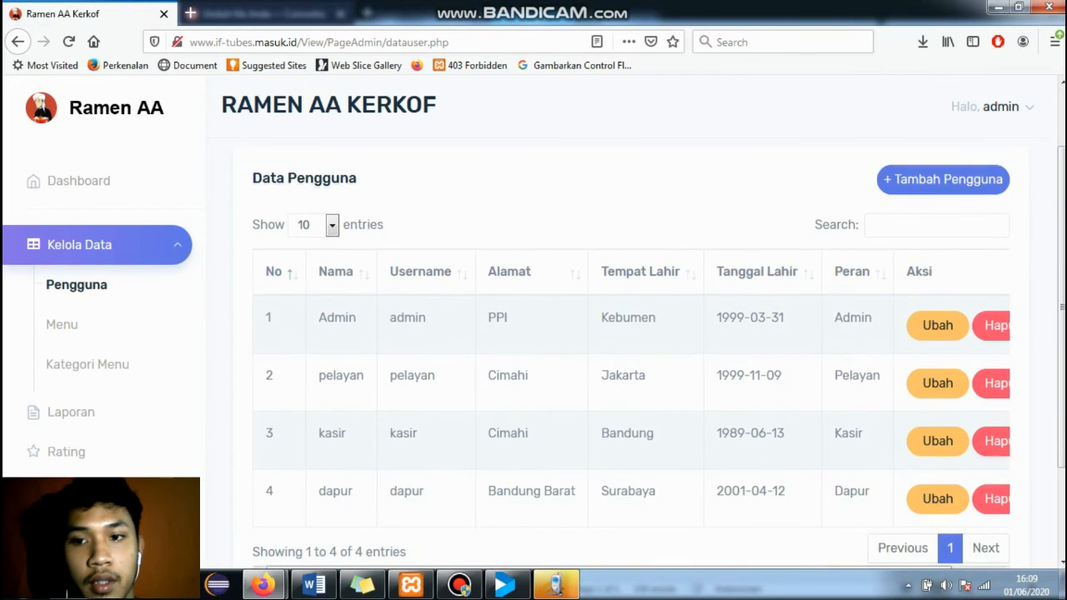
{"action": "scroll", "coordinate": [630, 375], "scroll_direction": "up", "scroll_amount": 2}
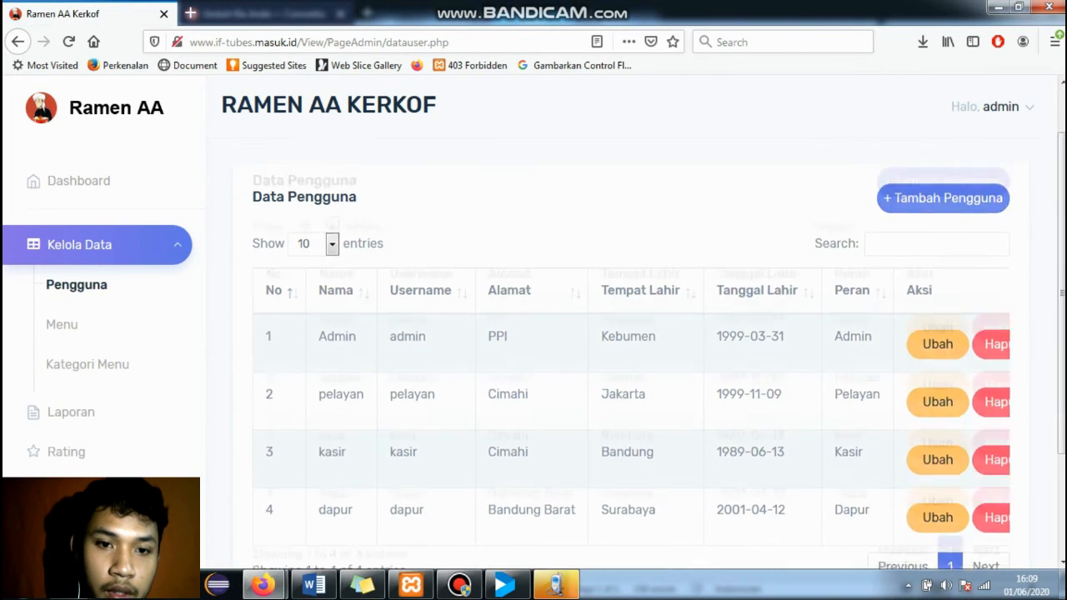
- Browse the menu data list through to page 2
{"action": "left_click", "coordinate": [62, 324]}
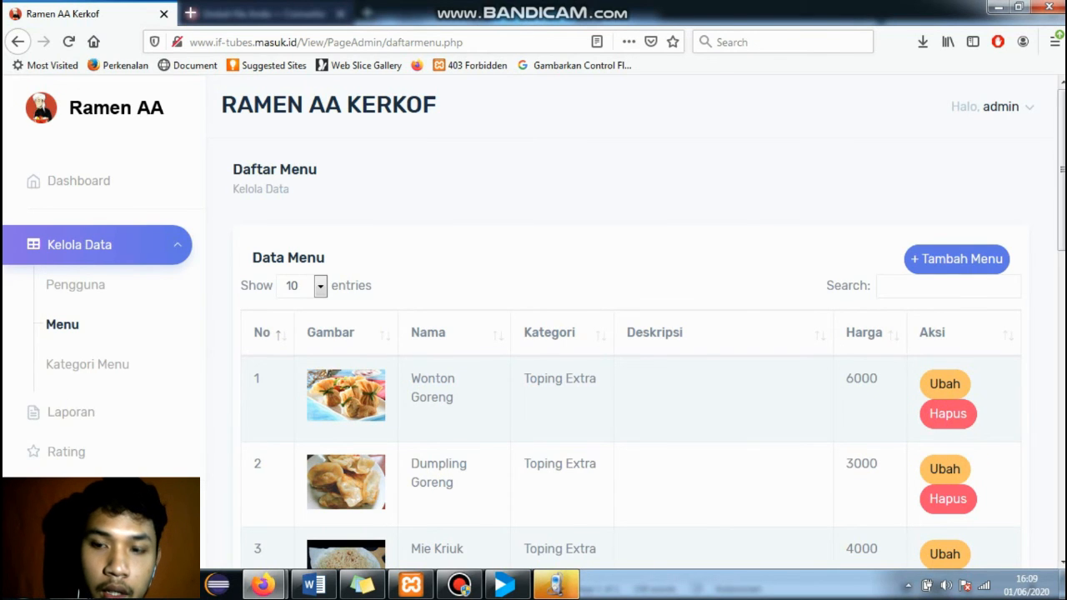
{"action": "scroll", "coordinate": [631, 375], "scroll_direction": "down", "scroll_amount": 3}
{"action": "scroll", "coordinate": [631, 375], "scroll_direction": "down", "scroll_amount": 6}
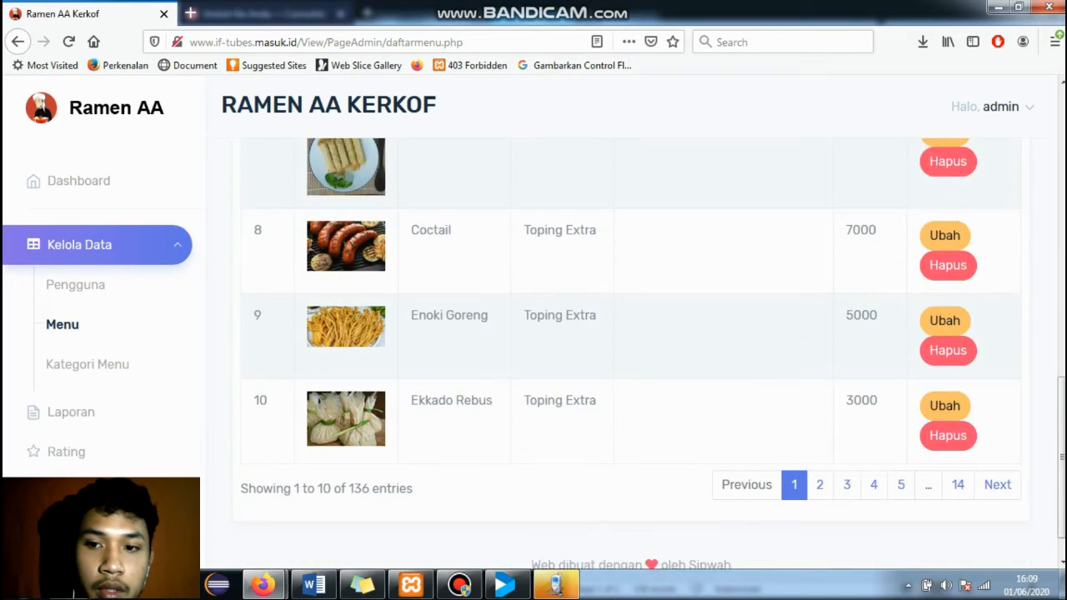
{"action": "scroll", "coordinate": [653, 354], "scroll_direction": "down", "scroll_amount": 1}
{"action": "left_click", "coordinate": [819, 439]}
- Look over the six menu categories, then go to the Laporan sales report page
{"action": "left_click", "coordinate": [87, 364]}
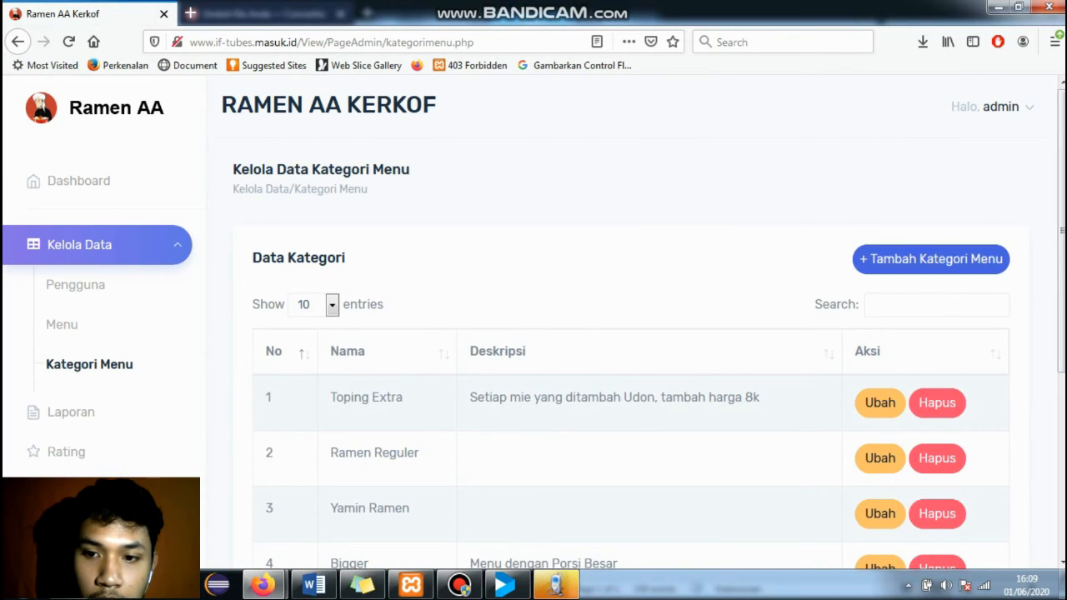
{"action": "scroll", "coordinate": [631, 350], "scroll_direction": "down", "scroll_amount": 5}
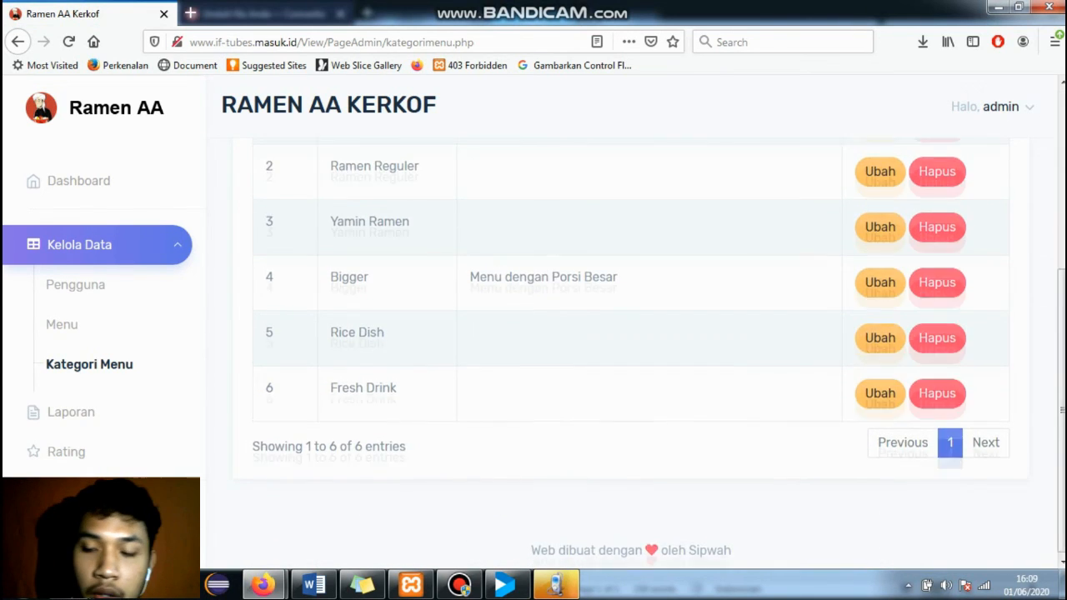
{"action": "scroll", "coordinate": [631, 334], "scroll_direction": "up", "scroll_amount": 1}
{"action": "scroll", "coordinate": [631, 333], "scroll_direction": "up", "scroll_amount": 3}
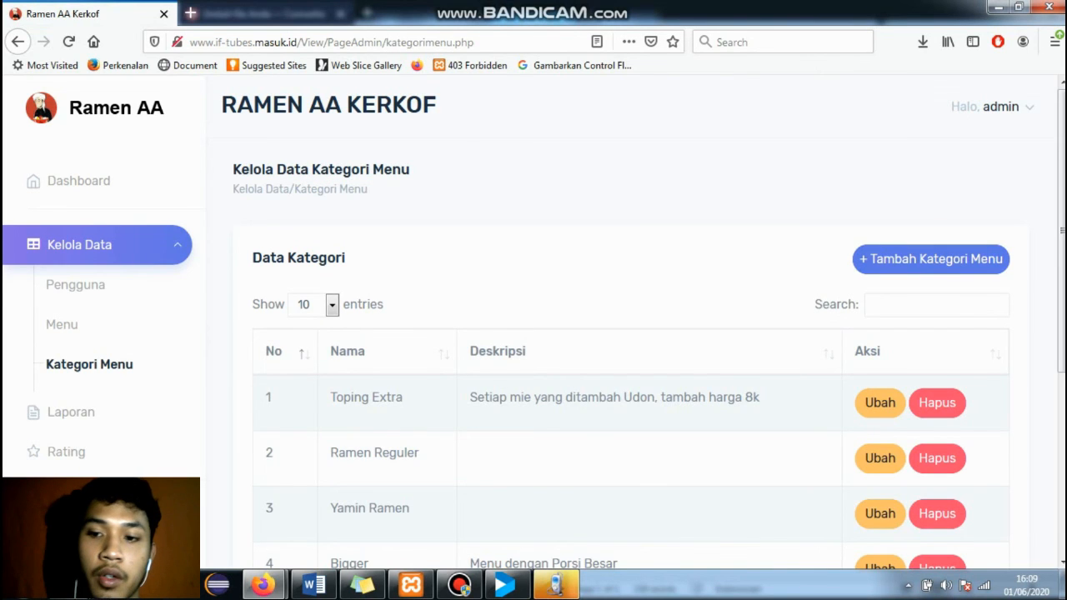
{"action": "scroll", "coordinate": [631, 333], "scroll_direction": "down", "scroll_amount": 3}
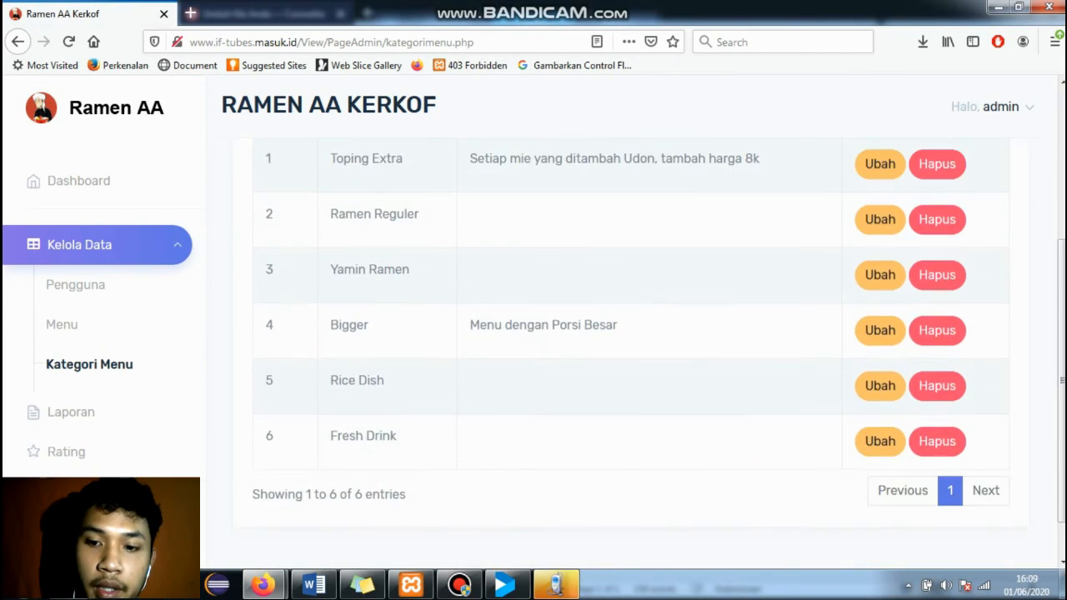
{"action": "scroll", "coordinate": [631, 333], "scroll_direction": "up", "scroll_amount": 3}
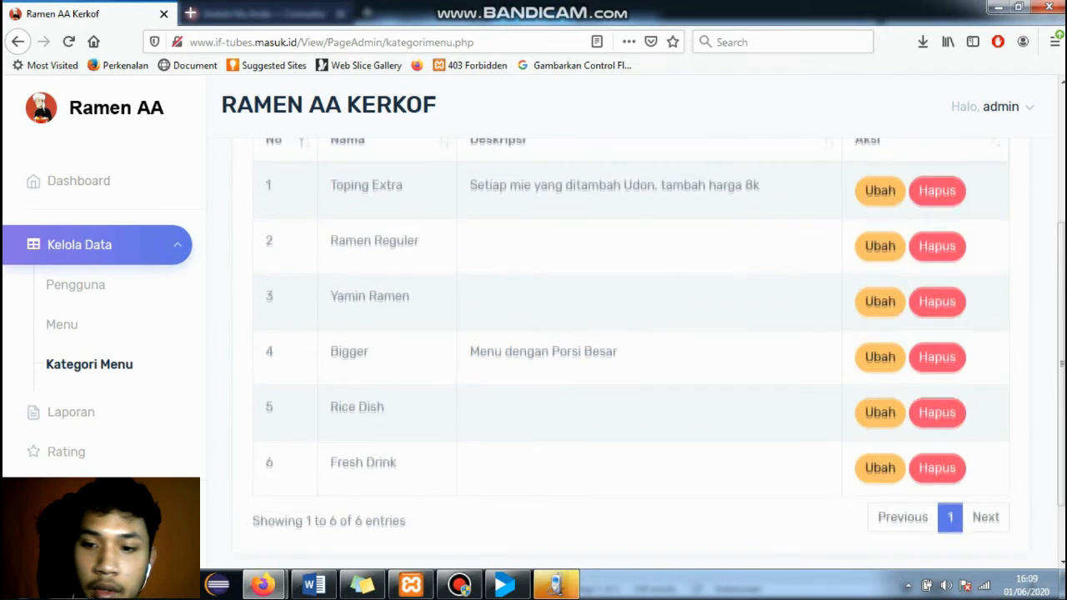
{"action": "left_click", "coordinate": [71, 411]}
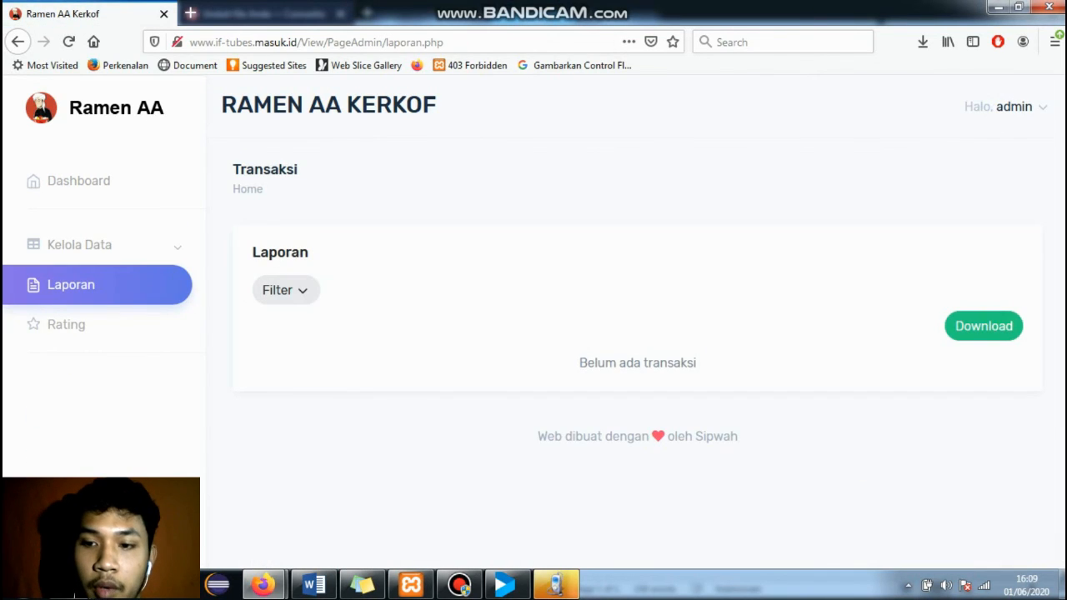
- Filter the sales report from 01-05-2020 to 01-06-2020 and show the transactions
{"action": "left_click", "coordinate": [285, 290]}
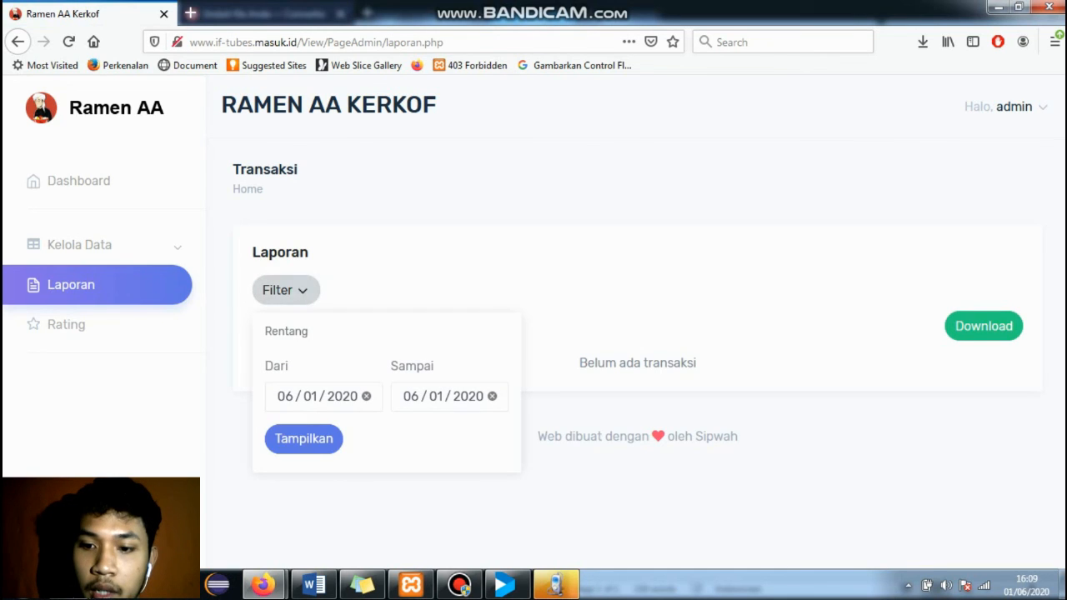
{"action": "left_click", "coordinate": [366, 395]}
{"action": "left_click", "coordinate": [348, 396]}
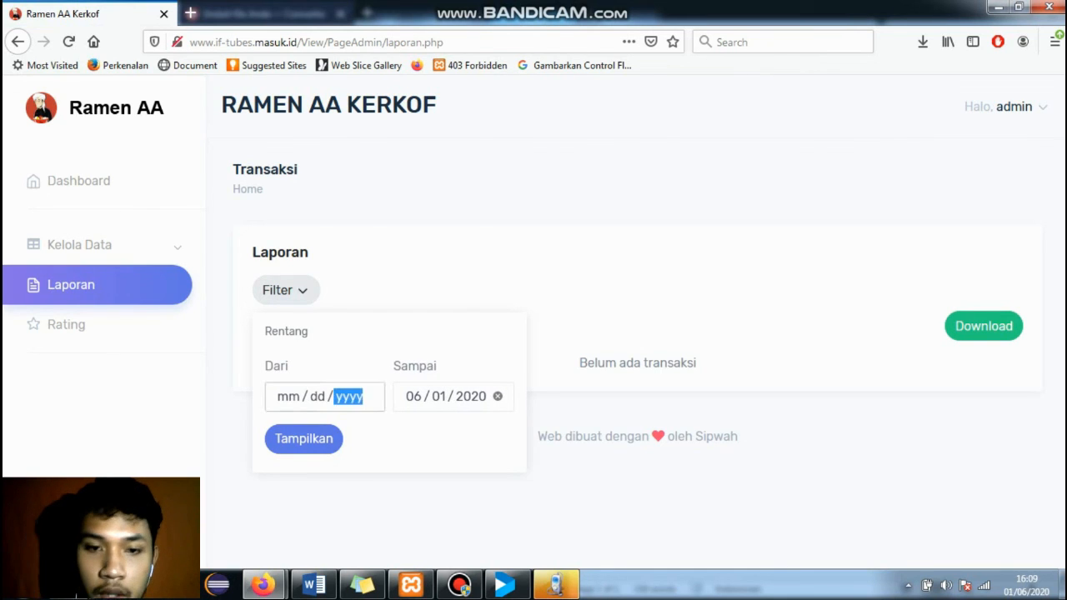
{"action": "left_click", "coordinate": [288, 215]}
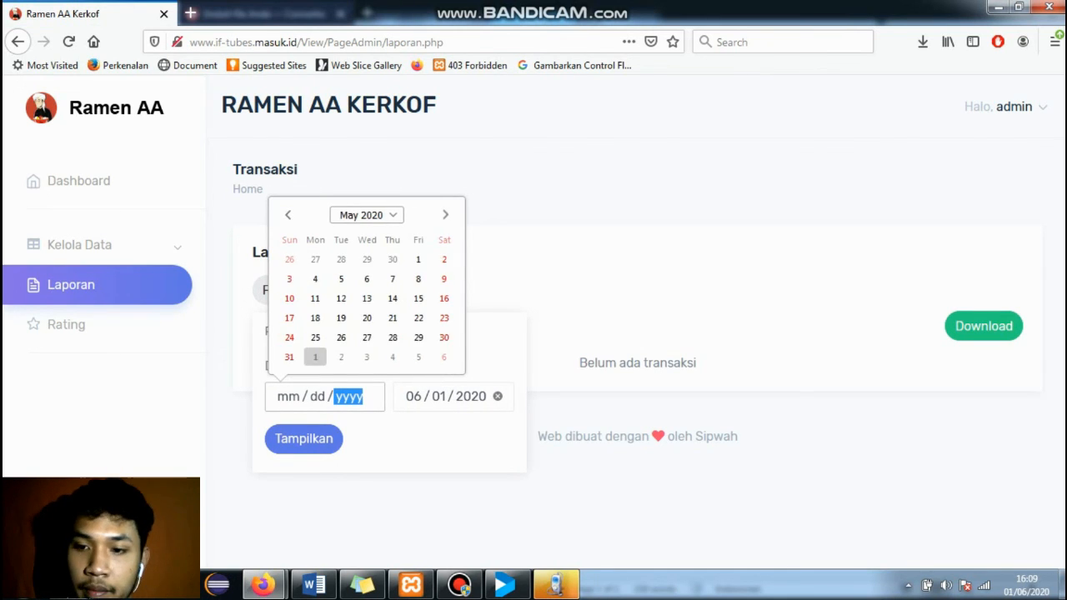
{"action": "left_click", "coordinate": [419, 259]}
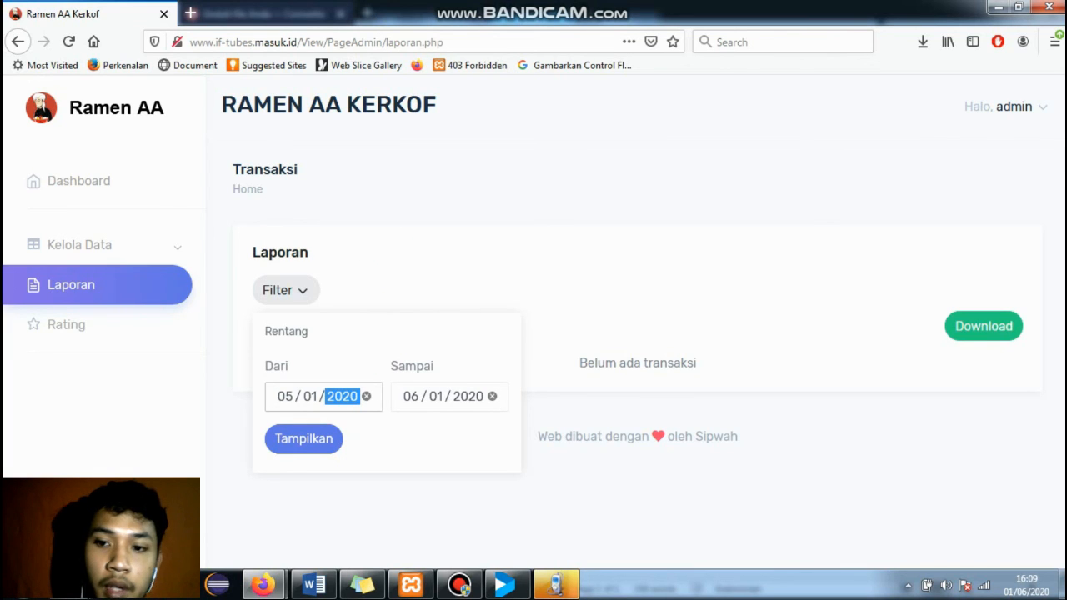
{"action": "left_click", "coordinate": [303, 439]}
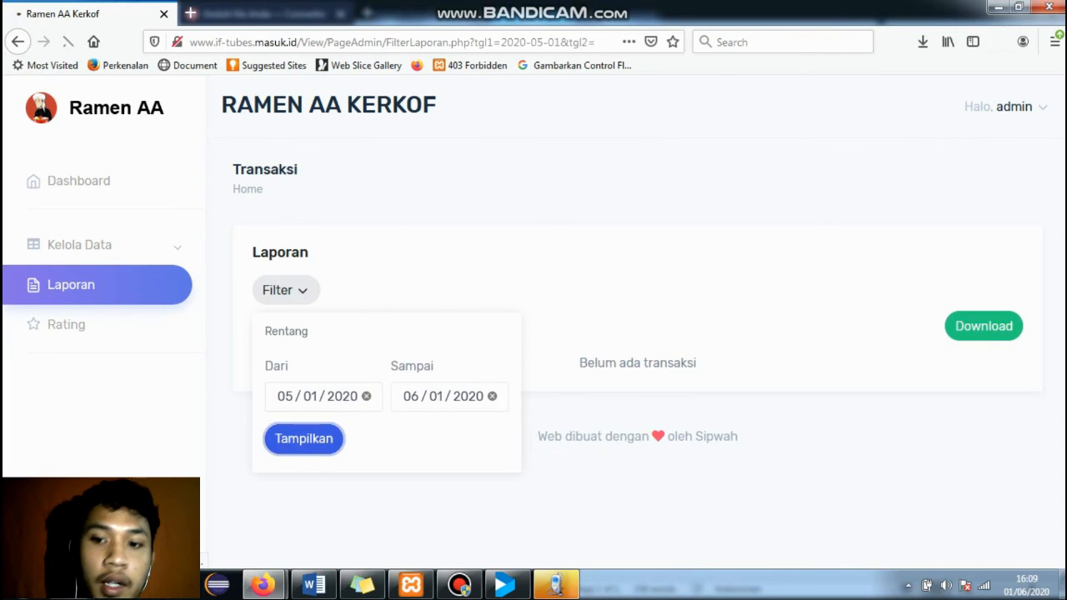
- Review the daily income rows and the Rp1,160,250 total in the report table
{"action": "scroll", "coordinate": [634, 350], "scroll_direction": "down", "scroll_amount": 4}
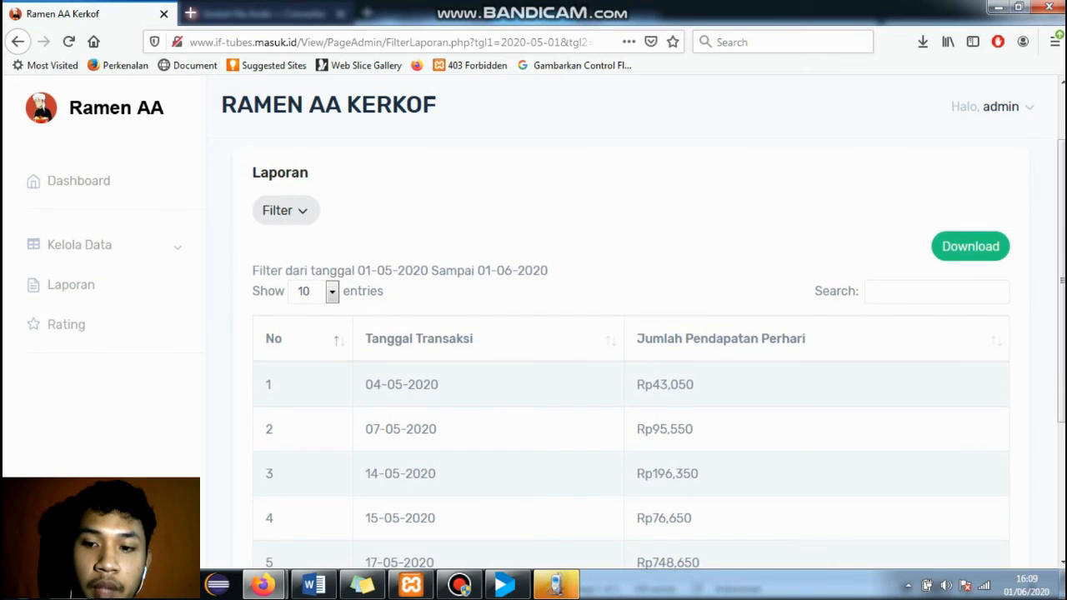
{"action": "scroll", "coordinate": [633, 350], "scroll_direction": "down", "scroll_amount": 2}
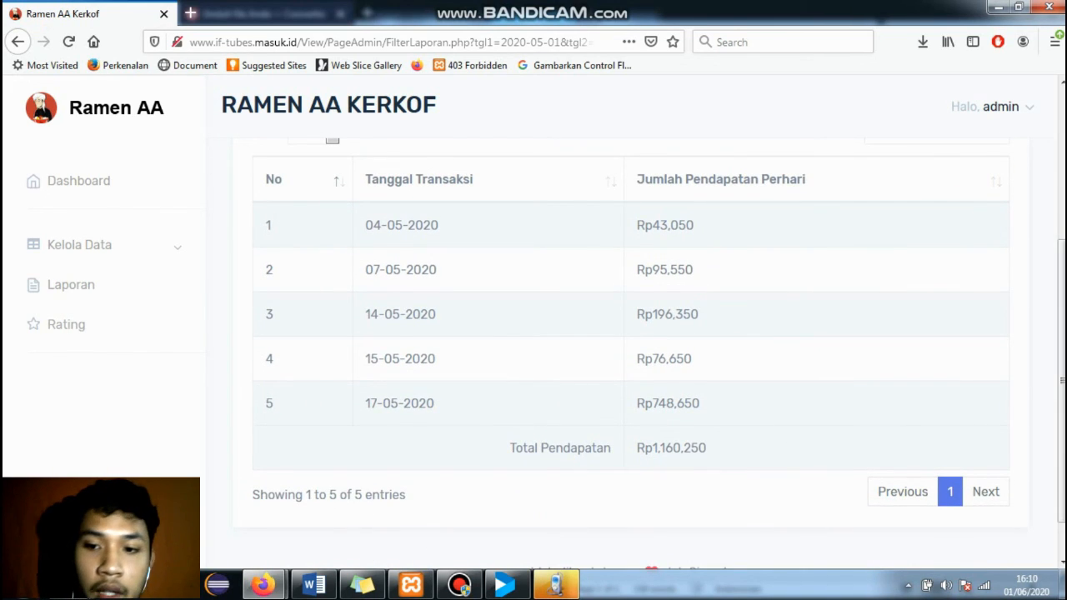
{"action": "left_click_drag", "start_coordinate": [705, 403], "coordinate": [407, 225]}
{"action": "left_click_drag", "start_coordinate": [707, 448], "coordinate": [637, 448]}
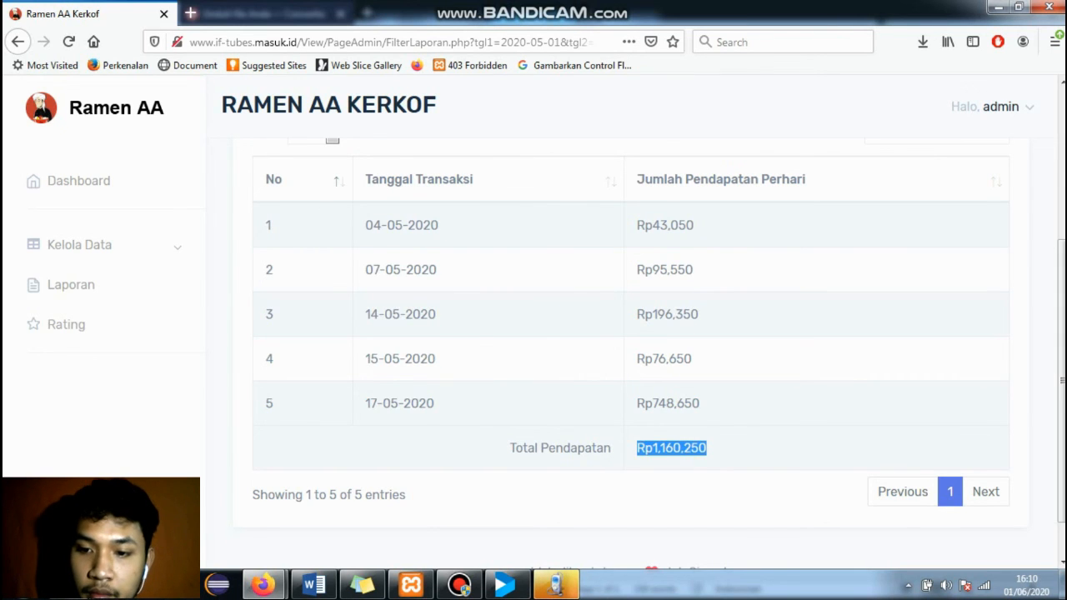
{"action": "scroll", "coordinate": [633, 350], "scroll_direction": "up", "scroll_amount": 5}
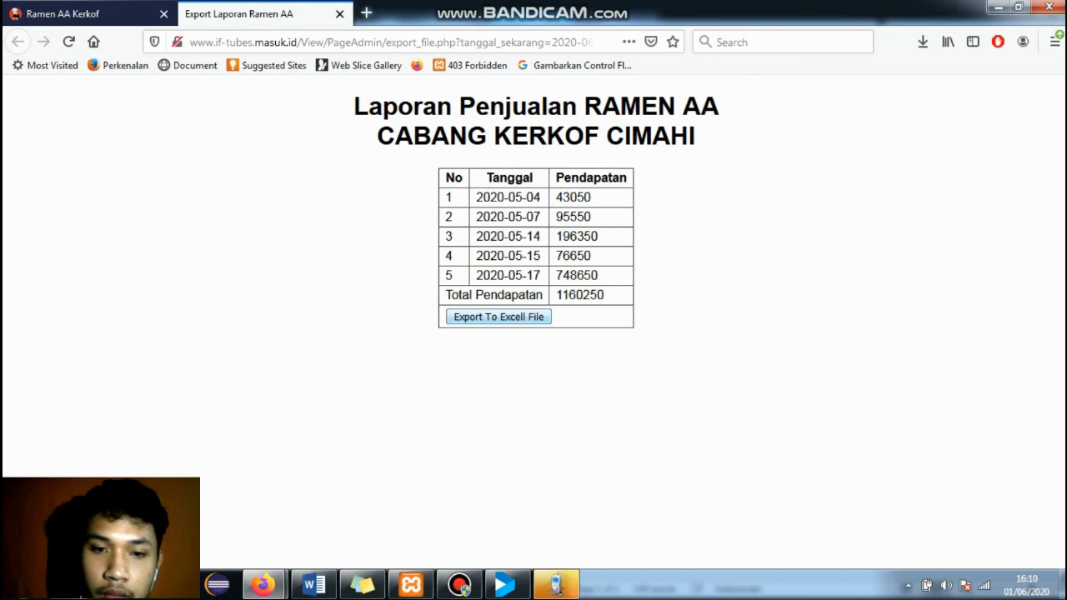
- Save the sales report as the Excel file Laporan, then open the admin Rating Menu page
{"action": "left_click", "coordinate": [498, 317]}
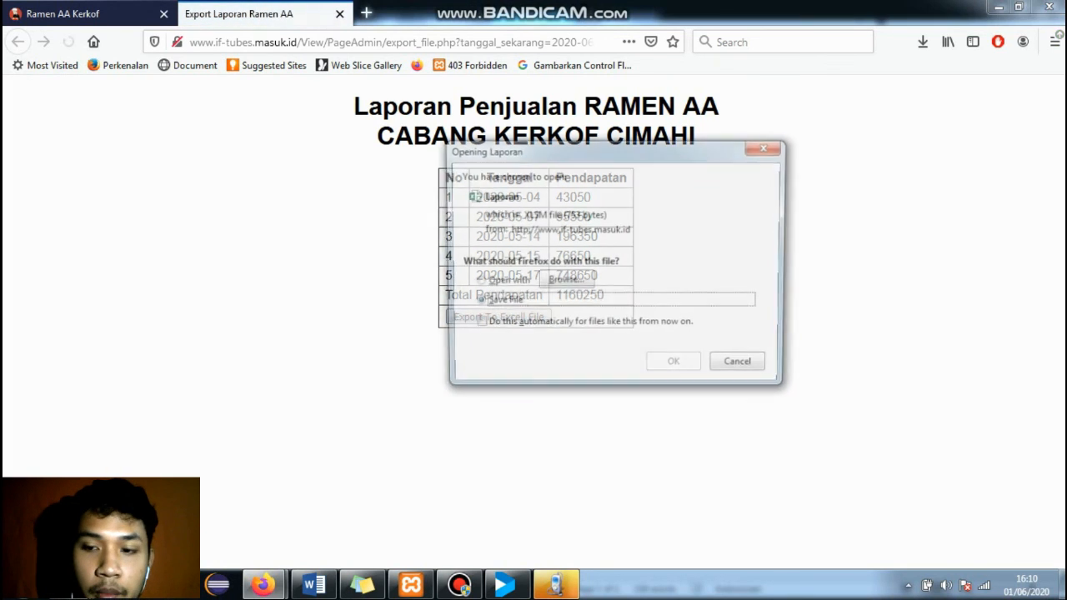
{"action": "left_click", "coordinate": [676, 367]}
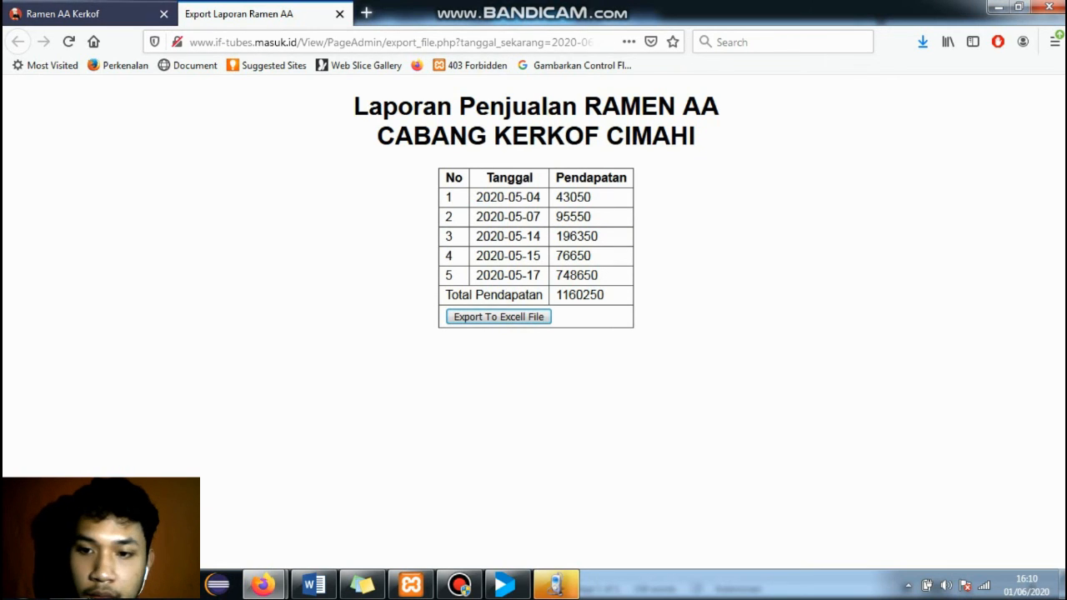
{"action": "left_click", "coordinate": [75, 15]}
{"action": "left_click", "coordinate": [65, 324]}
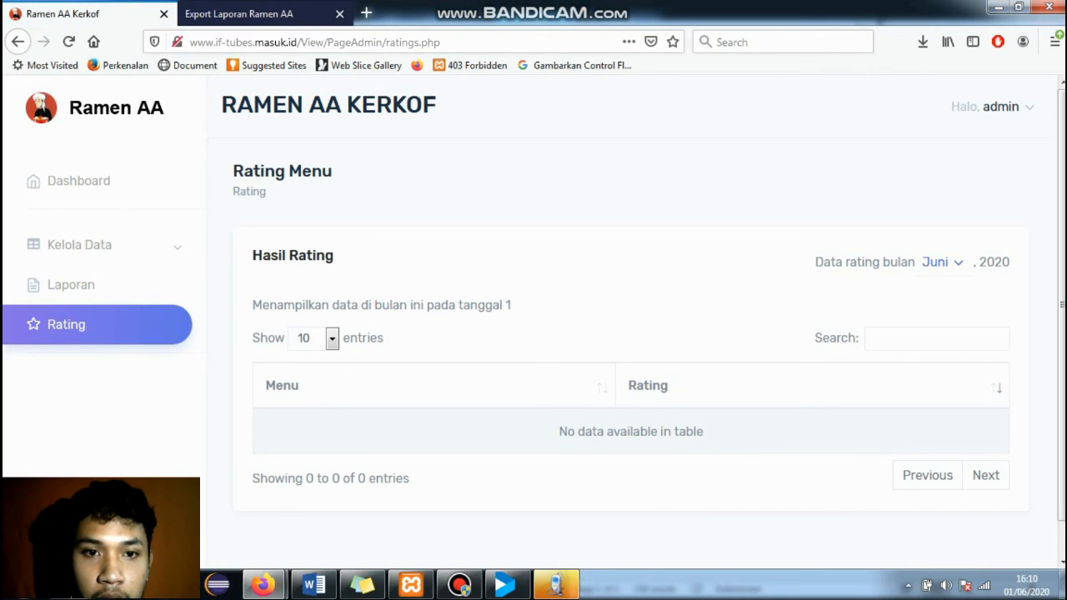
- Show the Mei 2020 menu ratings and browse through to the second page
{"action": "left_click", "coordinate": [941, 262]}
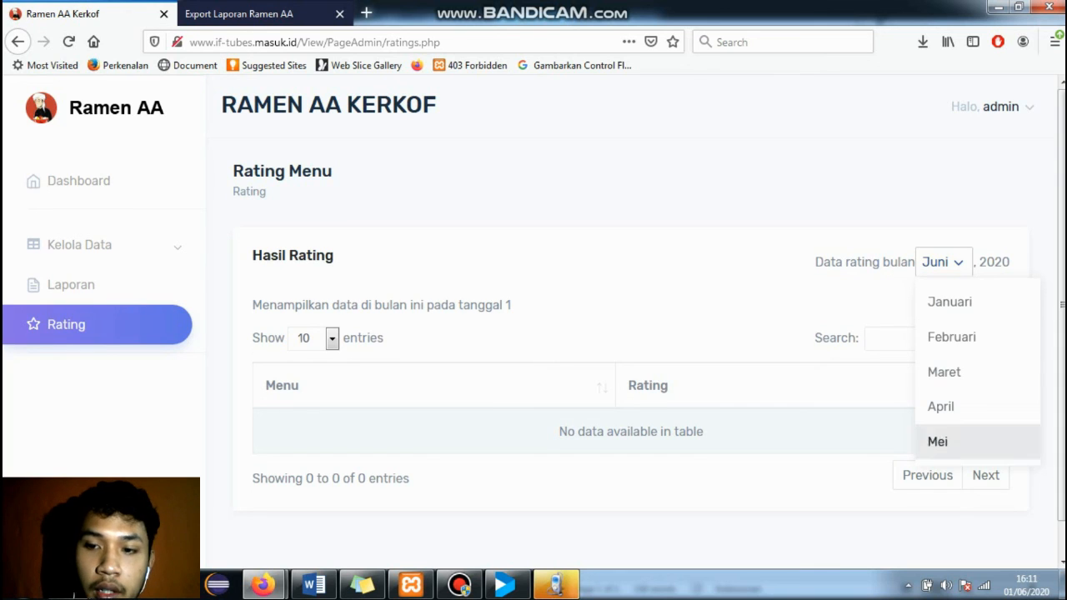
{"action": "left_click", "coordinate": [938, 442]}
{"action": "scroll", "coordinate": [633, 333], "scroll_direction": "down", "scroll_amount": 6}
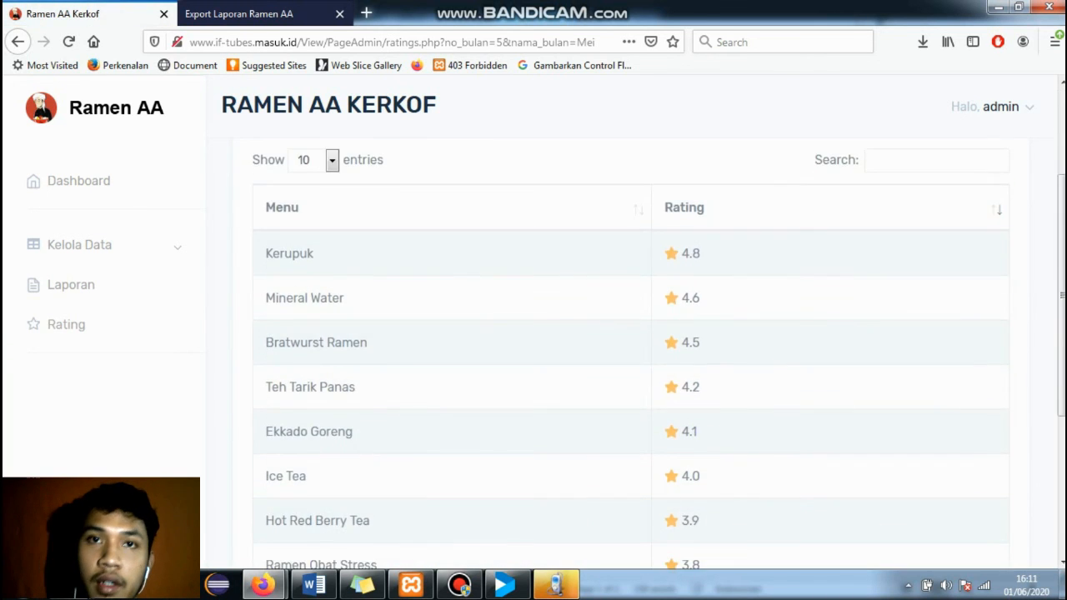
{"action": "scroll", "coordinate": [633, 334], "scroll_direction": "down", "scroll_amount": 2}
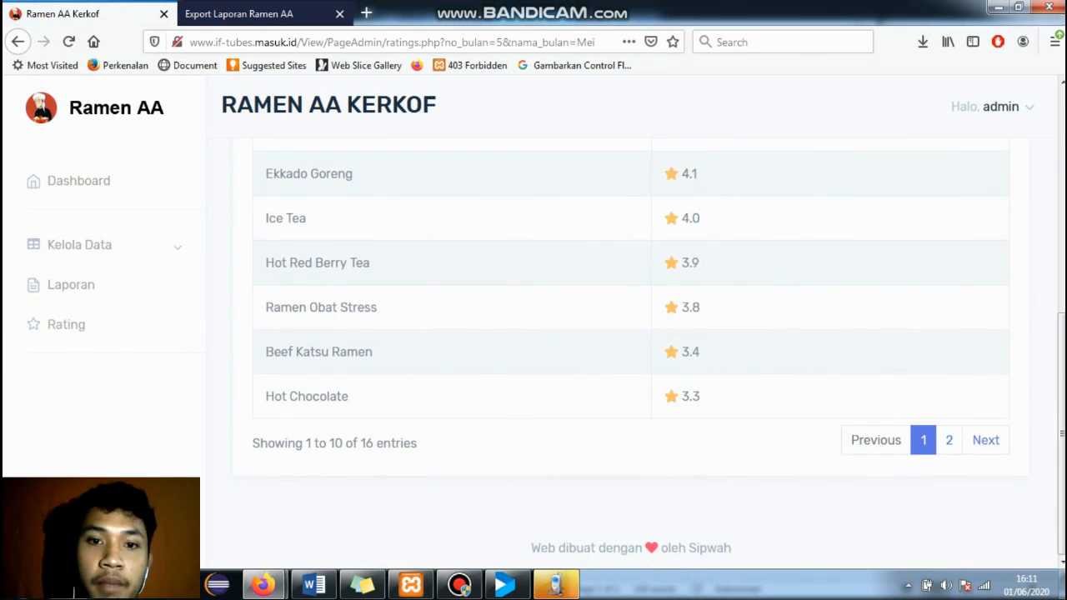
{"action": "scroll", "coordinate": [634, 334], "scroll_direction": "up", "scroll_amount": 5}
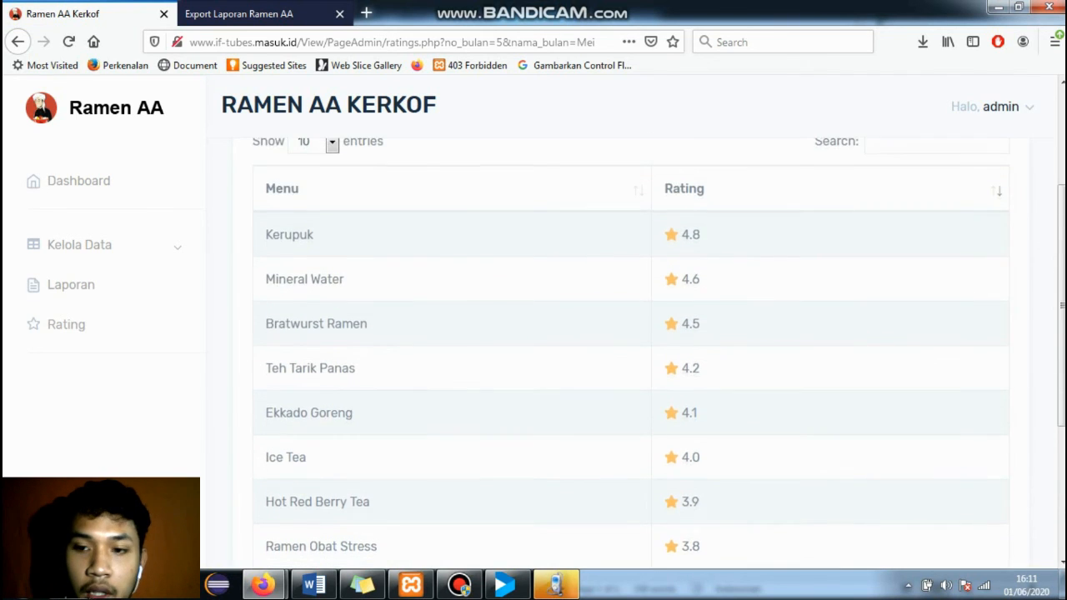
{"action": "scroll", "coordinate": [633, 333], "scroll_direction": "down", "scroll_amount": 5}
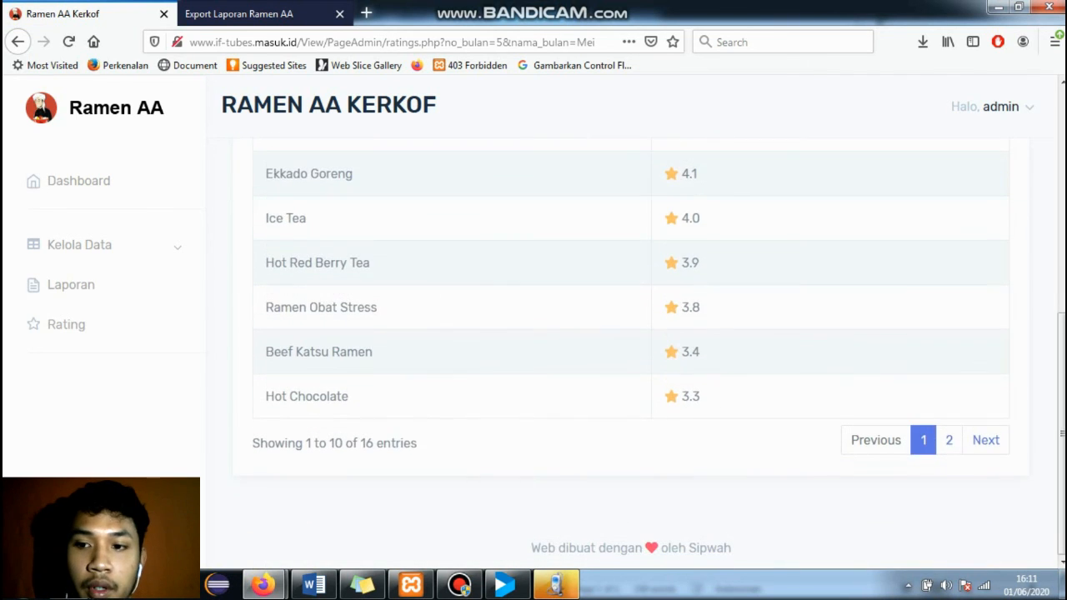
{"action": "left_click", "coordinate": [948, 440]}
{"action": "scroll", "coordinate": [633, 333], "scroll_direction": "up", "scroll_amount": 5}
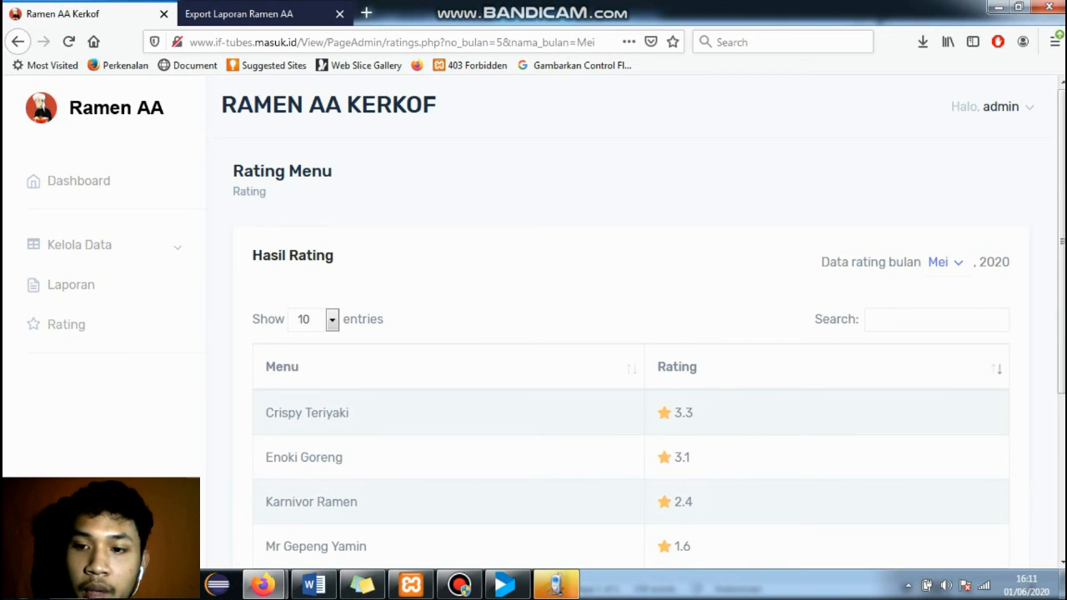
{"action": "scroll", "coordinate": [633, 334], "scroll_direction": "down", "scroll_amount": 5}
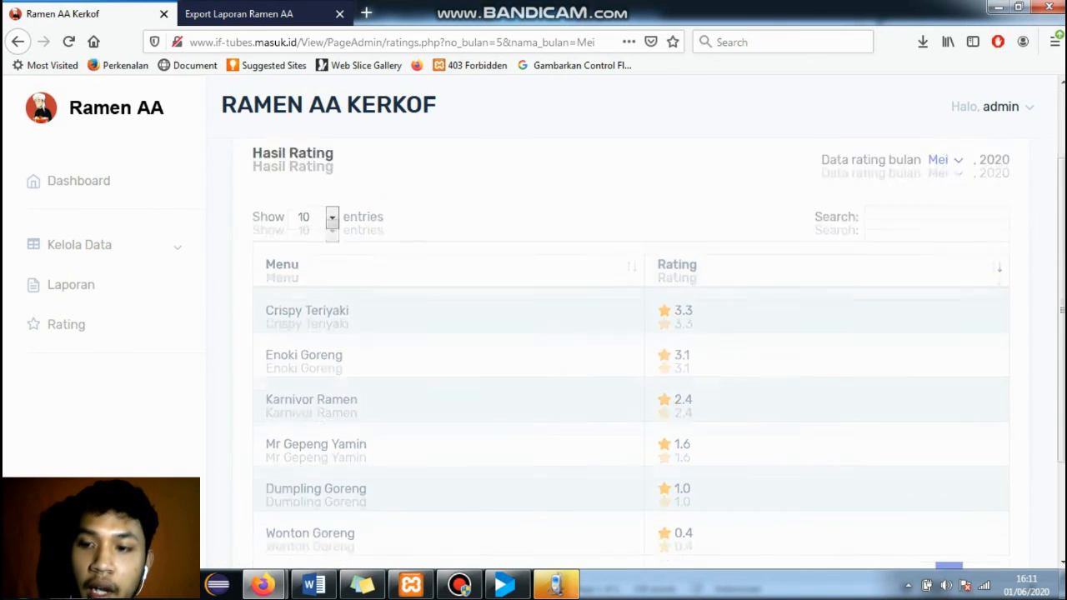
{"action": "scroll", "coordinate": [634, 334], "scroll_direction": "up", "scroll_amount": 3}
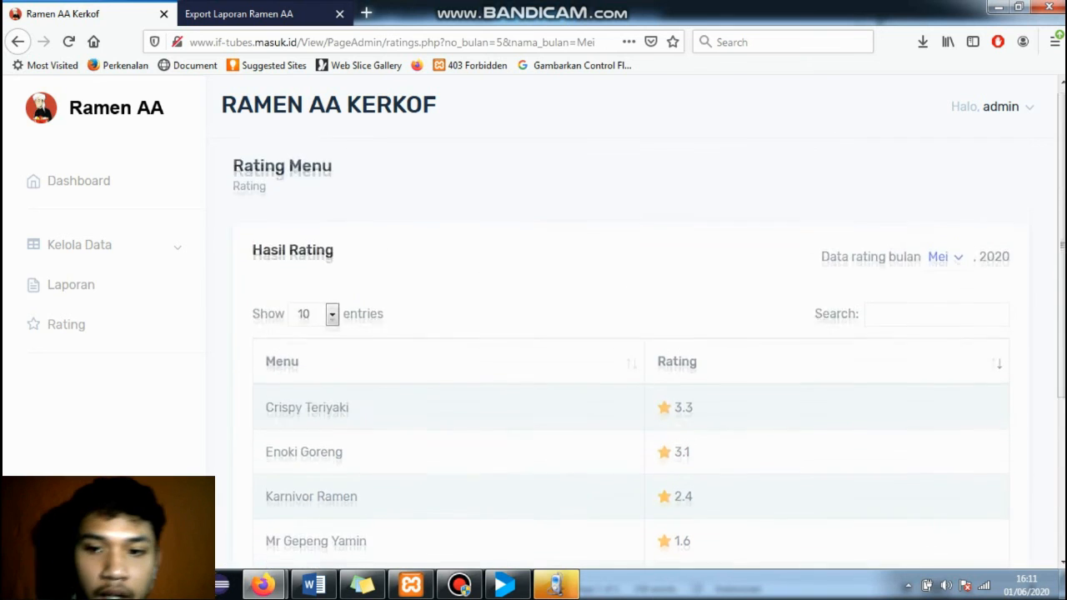
{"action": "scroll", "coordinate": [633, 333], "scroll_direction": "down", "scroll_amount": 2}
{"action": "scroll", "coordinate": [634, 333], "scroll_direction": "up", "scroll_amount": 2}
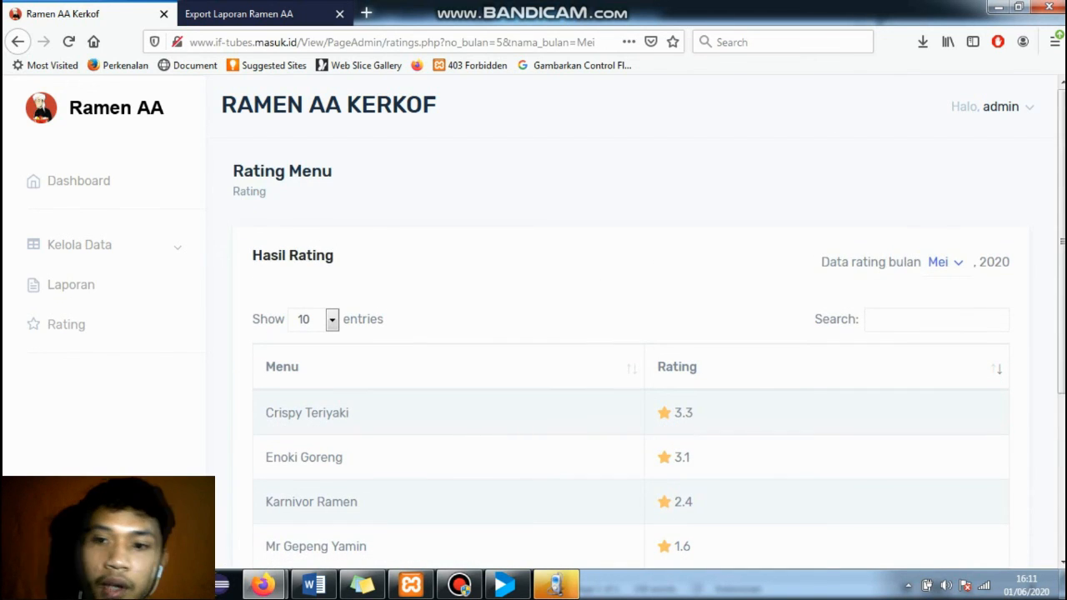
- Search the ratings for 'wonton', confirm Wonton Goreng shows 0.4, then clear the search
{"action": "left_click", "coordinate": [936, 319]}
{"action": "type", "text": "won"}
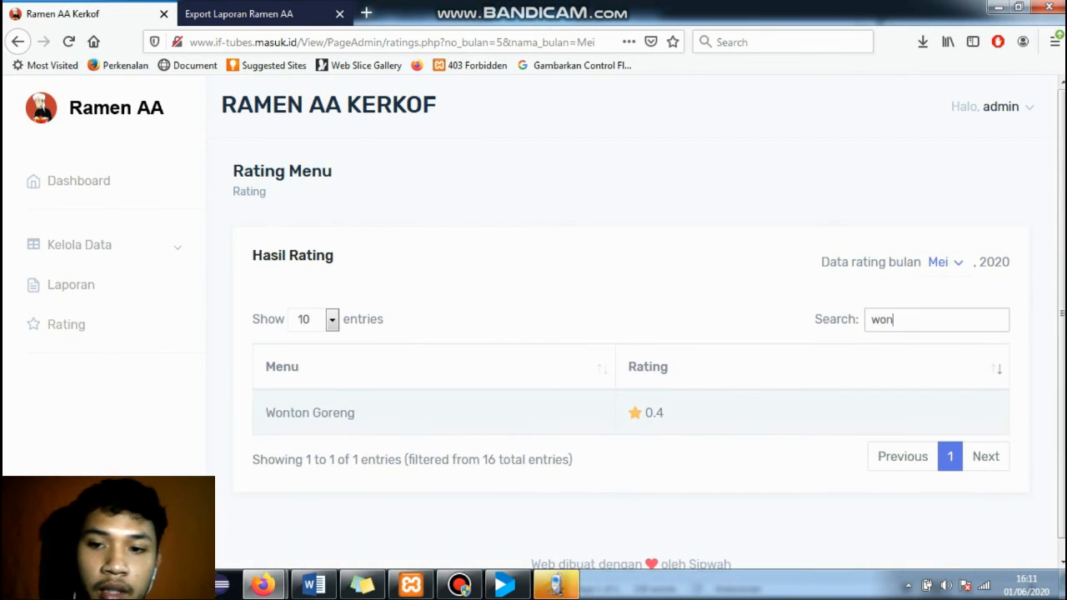
{"action": "type", "text": "ton"}
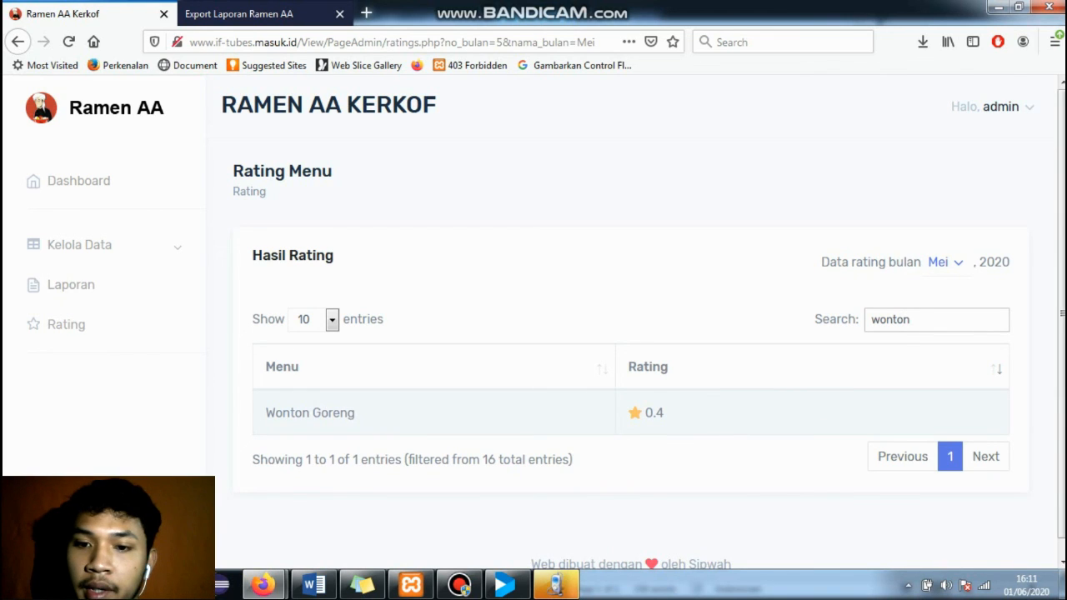
{"action": "left_click_drag", "start_coordinate": [664, 413], "coordinate": [628, 367]}
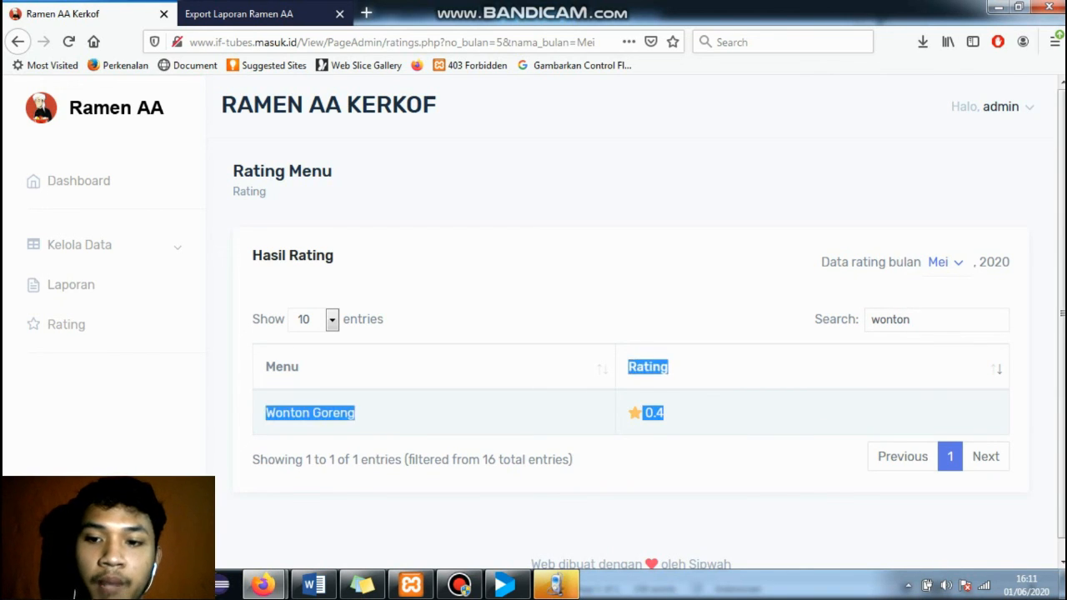
{"action": "double_click", "coordinate": [890, 319]}
{"action": "key", "text": "BackSpace"}
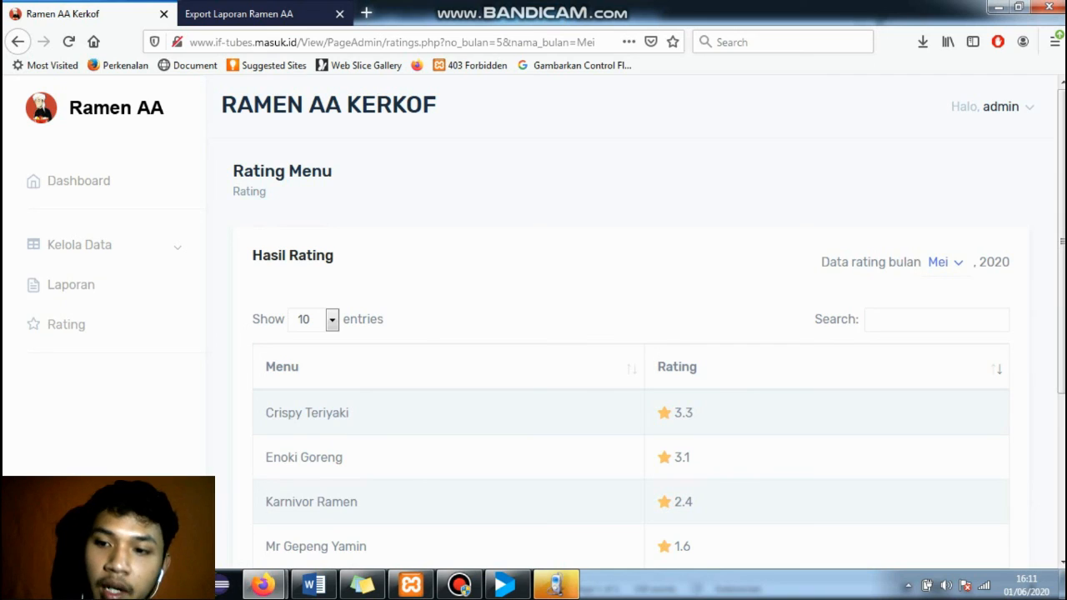